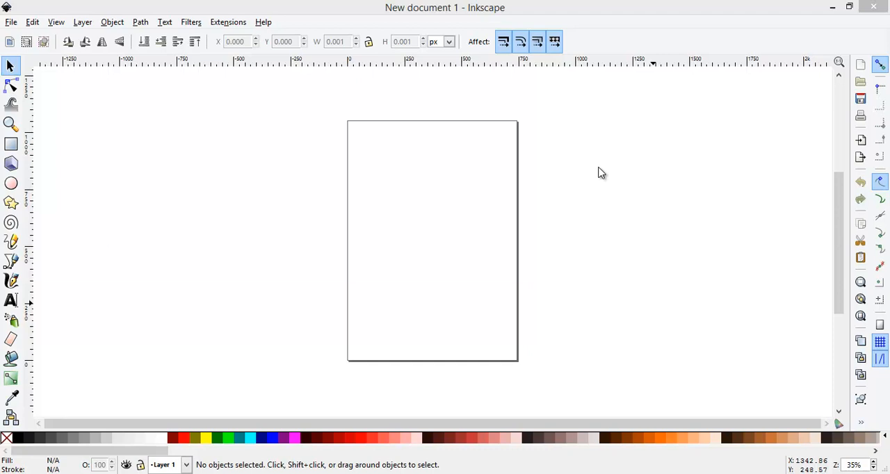
Open the deer PNG from the video images folder as an embedded image and maximize its window.
click(12, 23)
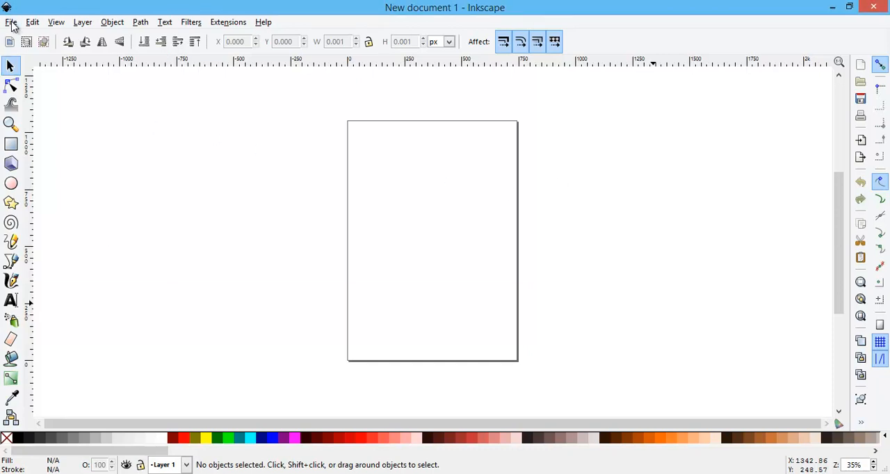
click(11, 23)
click(28, 50)
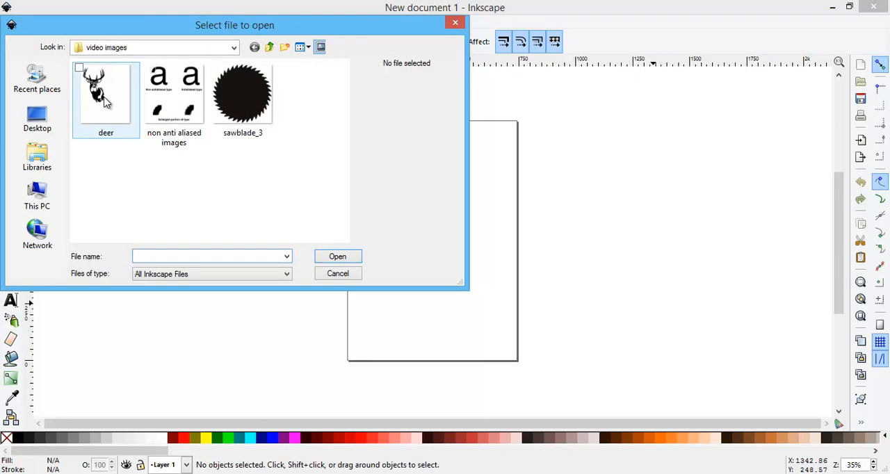
drag(105, 101, 574, 269)
click(325, 258)
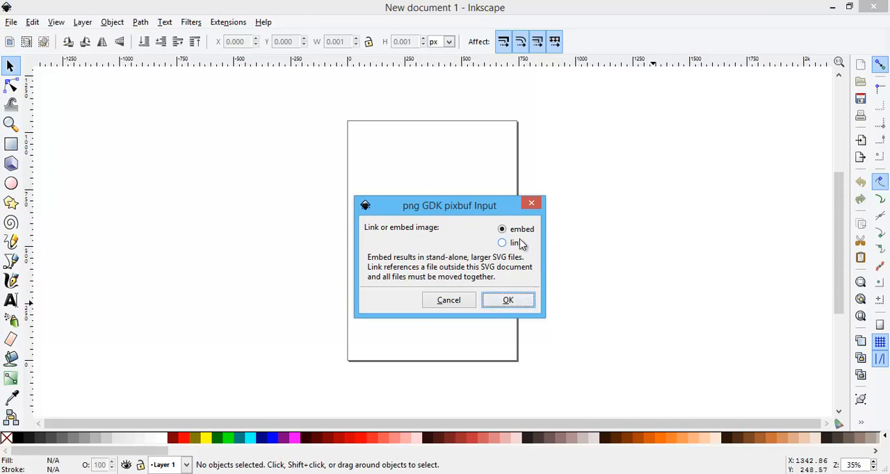
click(508, 300)
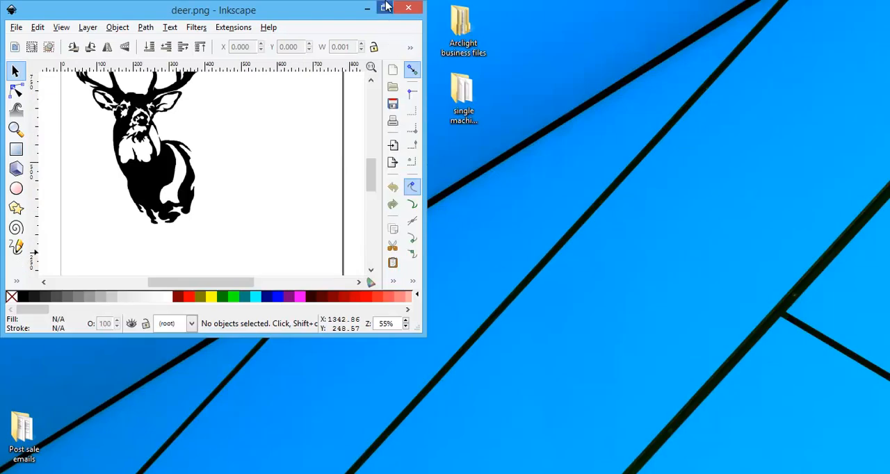
click(384, 7)
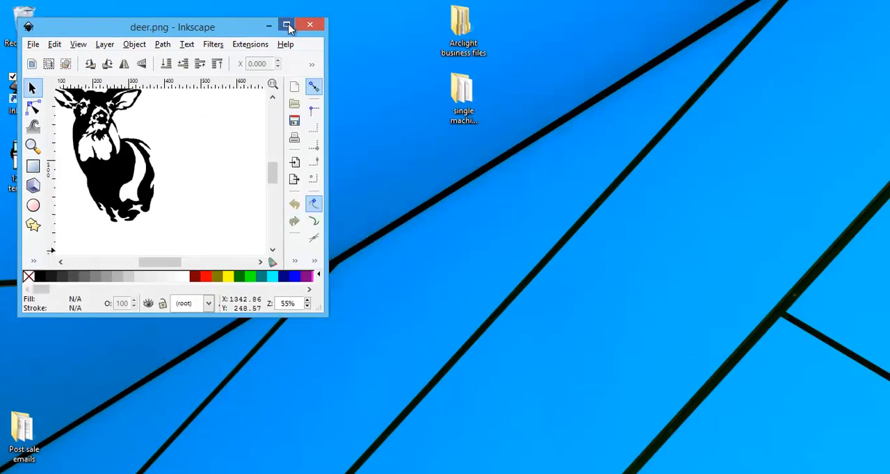
click(288, 25)
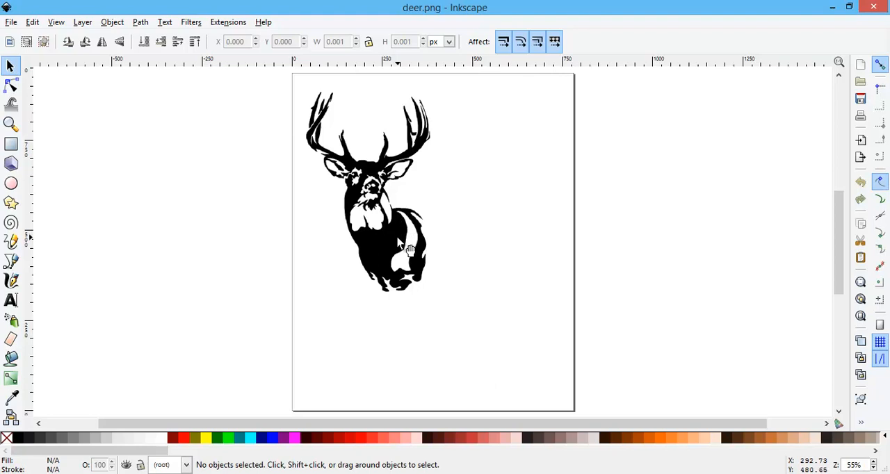
Examine the bitmap deer's edges up close on the chest and back.
click(402, 245)
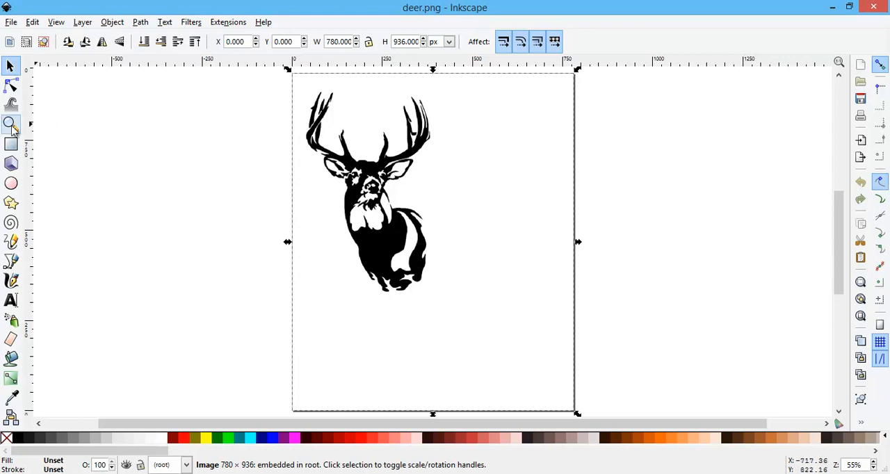
click(11, 124)
click(392, 226)
click(393, 227)
click(393, 227)
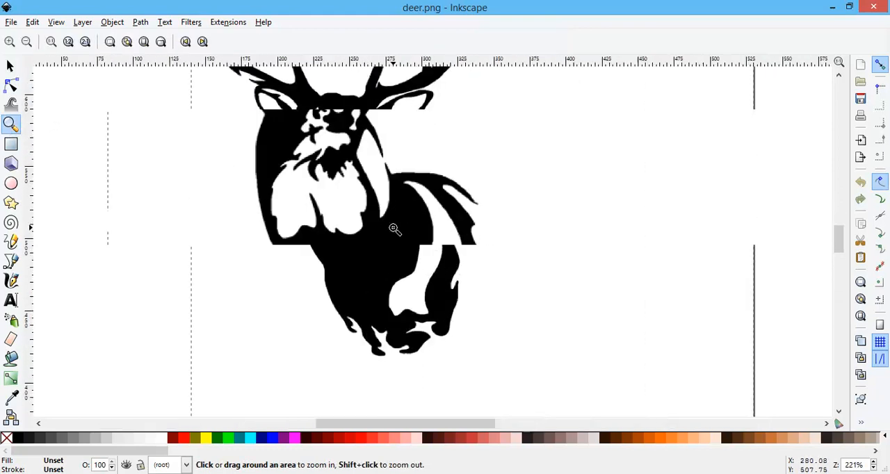
click(393, 228)
click(394, 228)
click(394, 229)
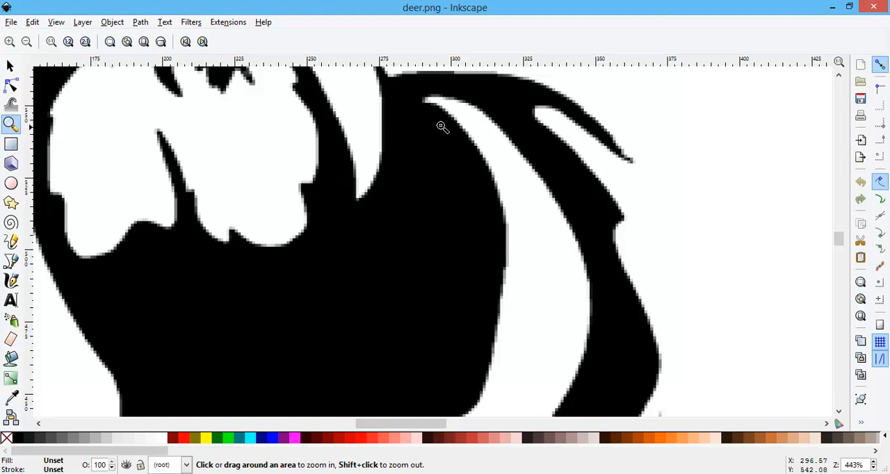
click(28, 42)
click(28, 42)
click(28, 42)
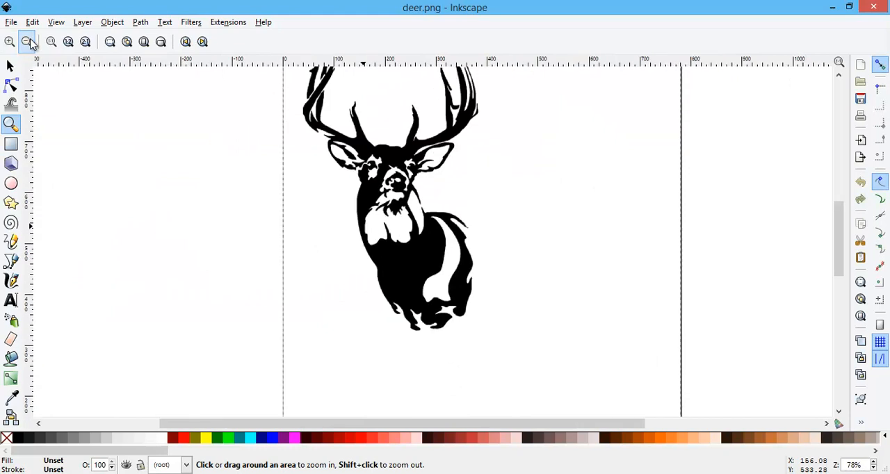
Trace the deer bitmap into a path using a single brightness cutoff scan with a threshold of 0.510.
click(9, 65)
click(412, 221)
click(434, 254)
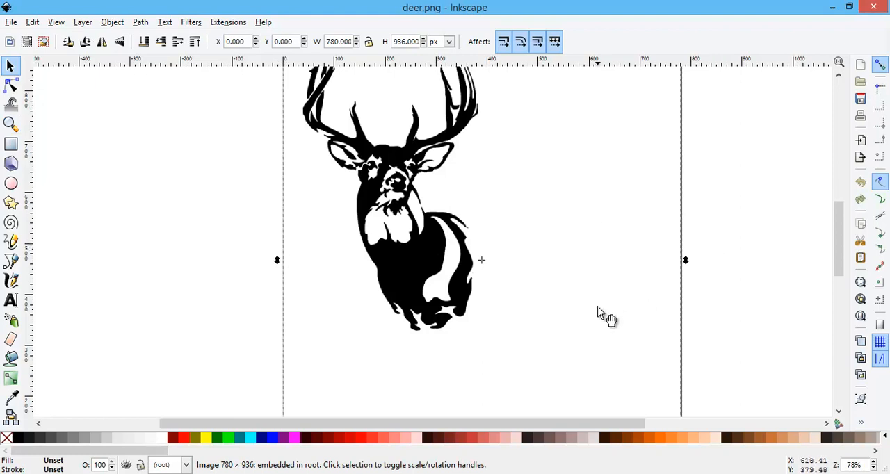
scroll(607, 317, up, 2)
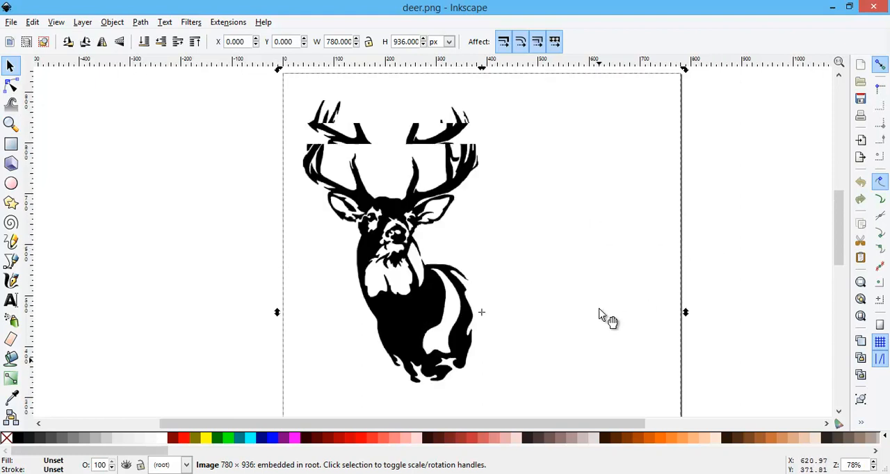
click(20, 104)
click(10, 124)
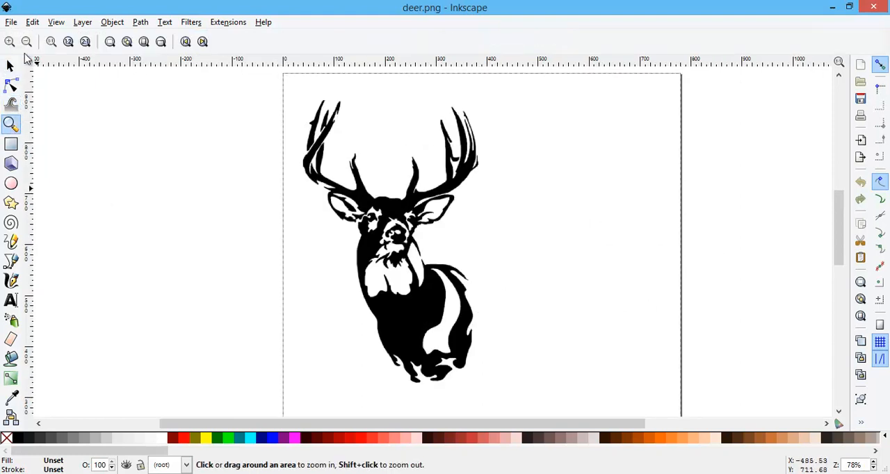
click(27, 43)
click(10, 65)
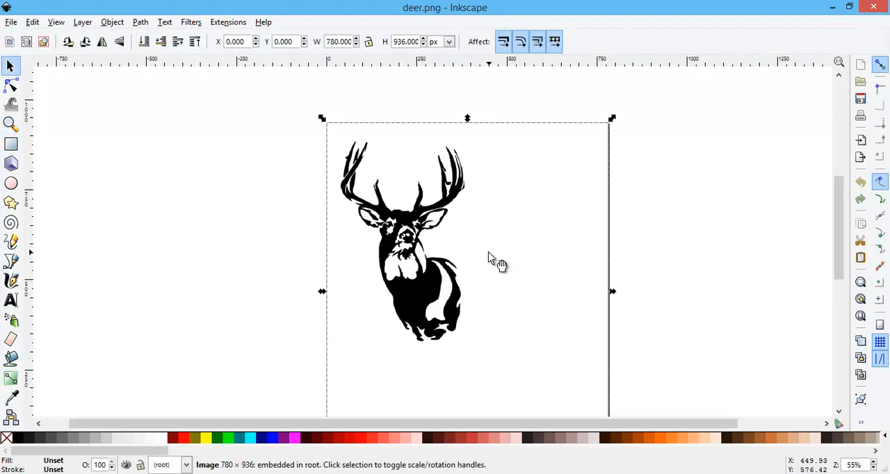
click(142, 24)
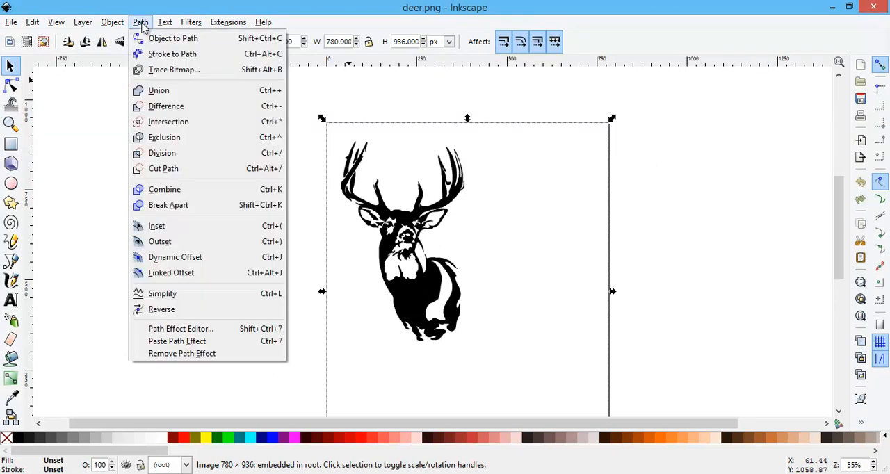
click(156, 70)
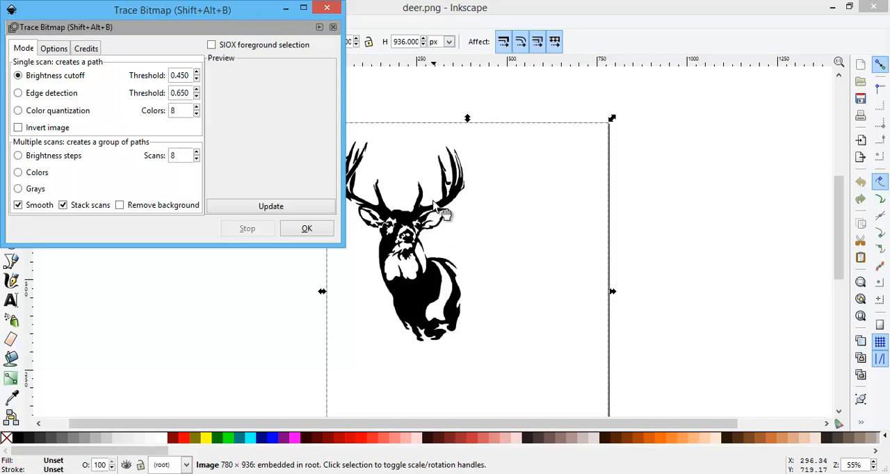
click(197, 72)
click(197, 72)
click(197, 72)
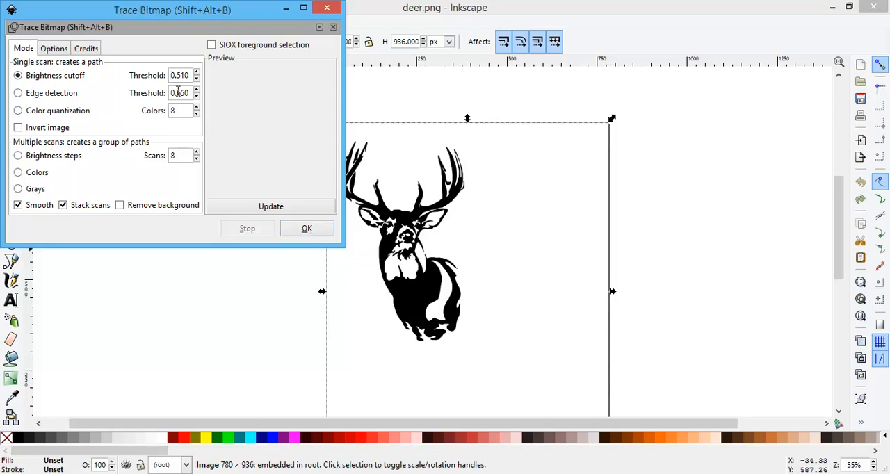
click(313, 231)
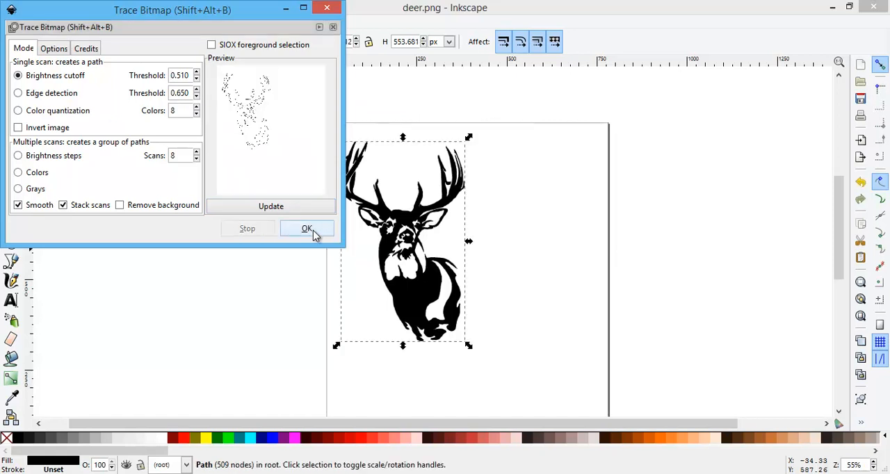
Move the traced deer beside the original bitmap, clear of it, and close the tracing dialog.
mouse_move(421, 292)
mouse_down()
mouse_move(517, 301)
mouse_move(567, 293)
mouse_move(553, 295)
mouse_up()
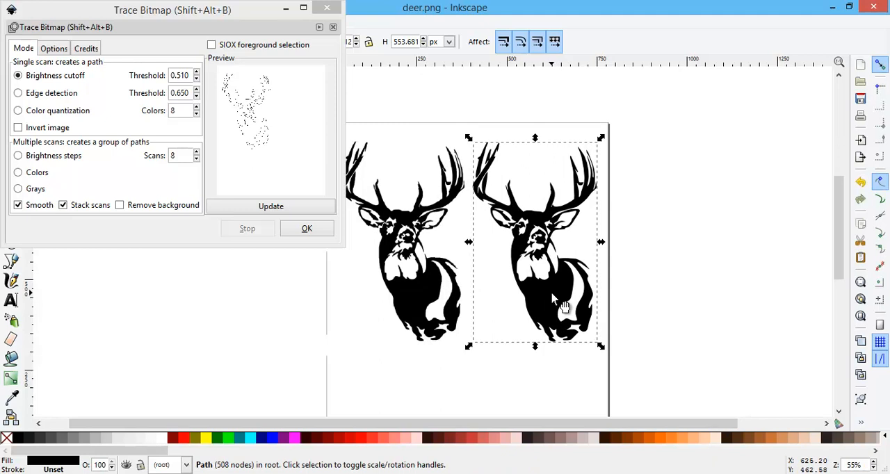
click(327, 10)
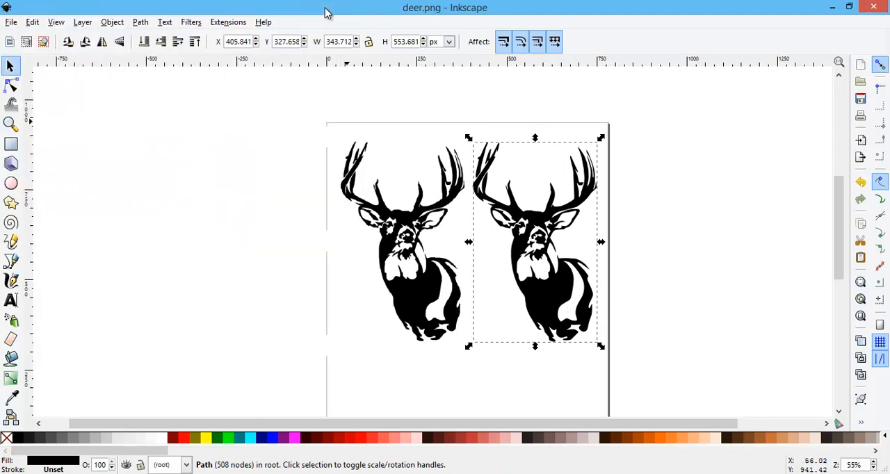
Examine the traced deer's edges up close and display the nodes of its path.
click(10, 124)
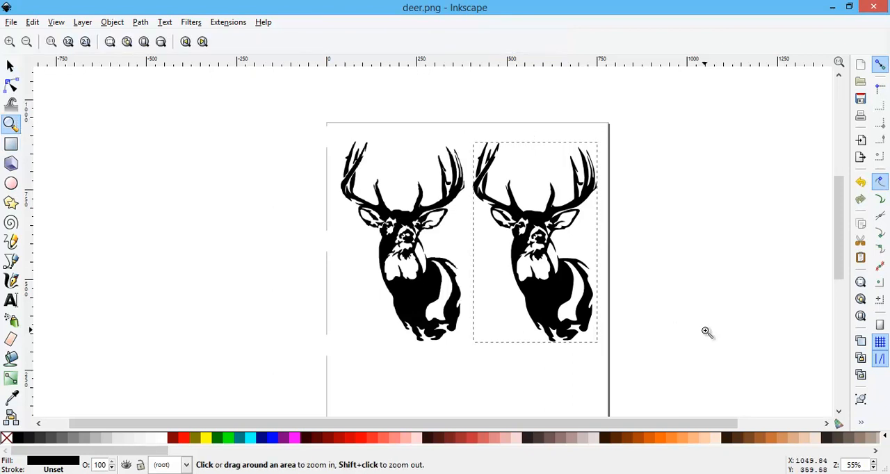
click(464, 308)
click(464, 308)
click(464, 308)
drag(406, 424, 500, 407)
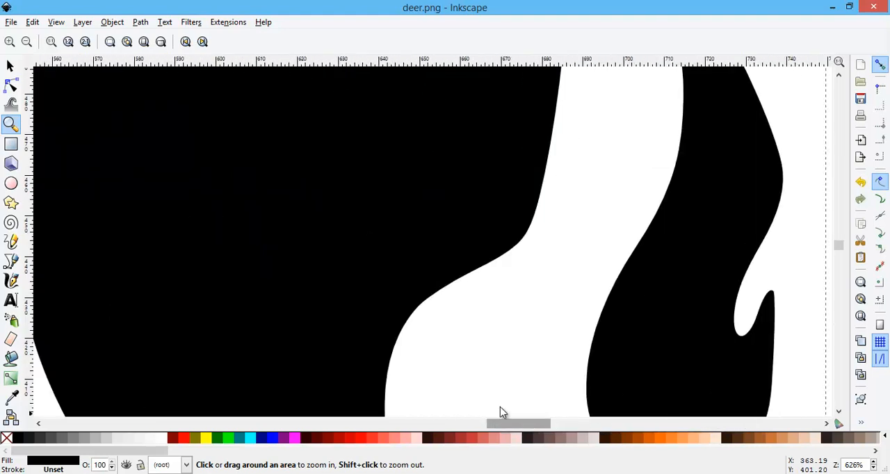
click(26, 42)
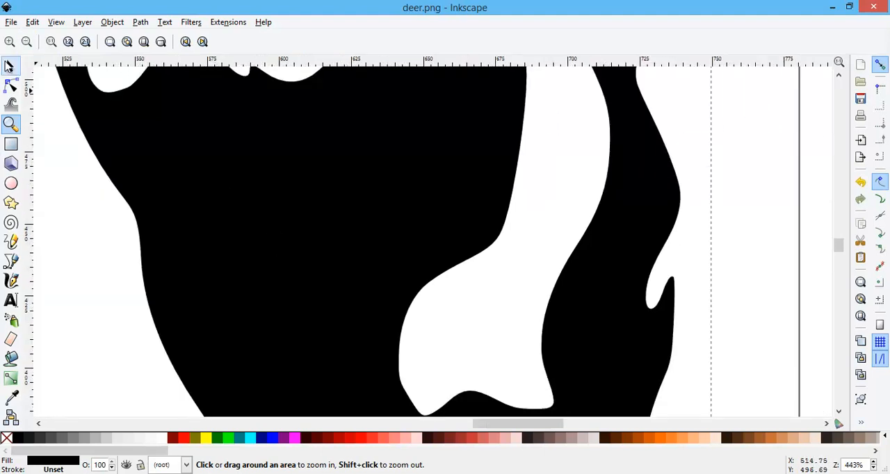
click(26, 43)
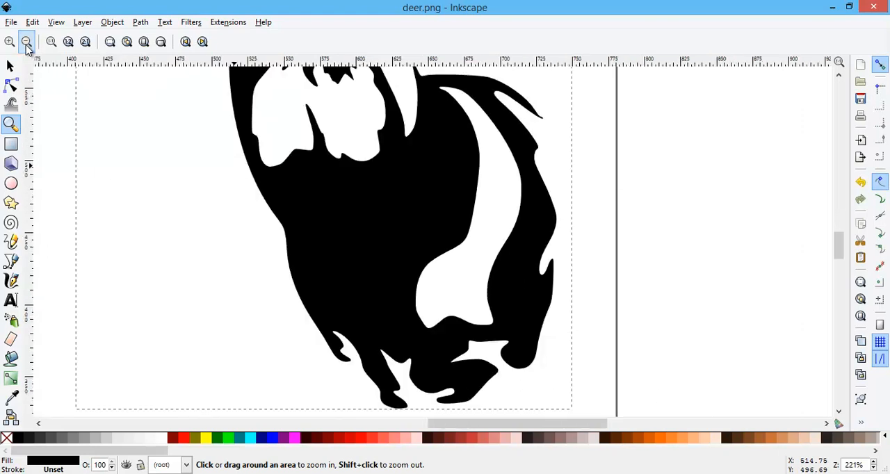
click(27, 42)
click(26, 43)
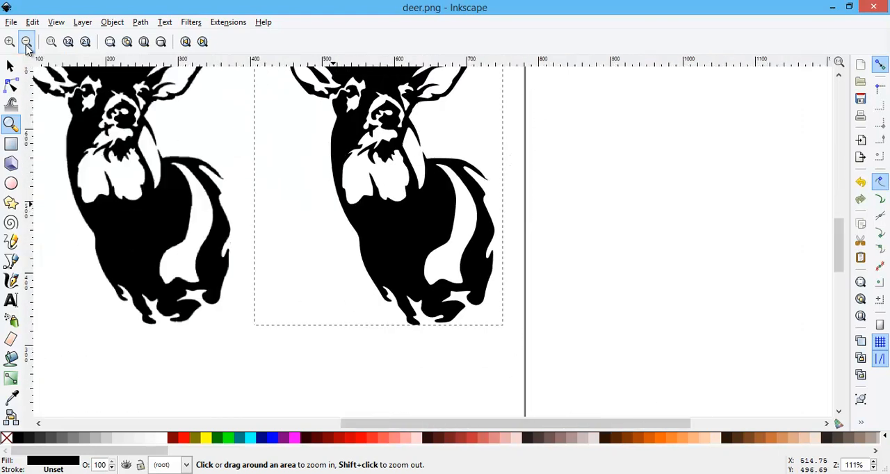
click(27, 42)
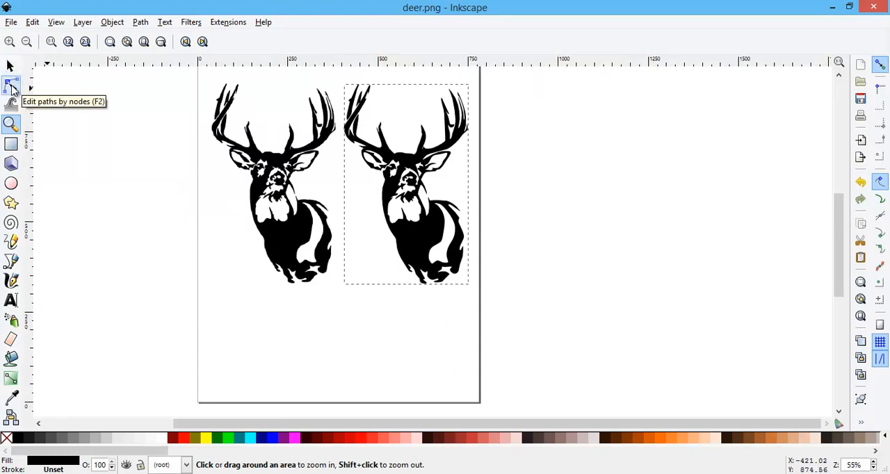
click(11, 86)
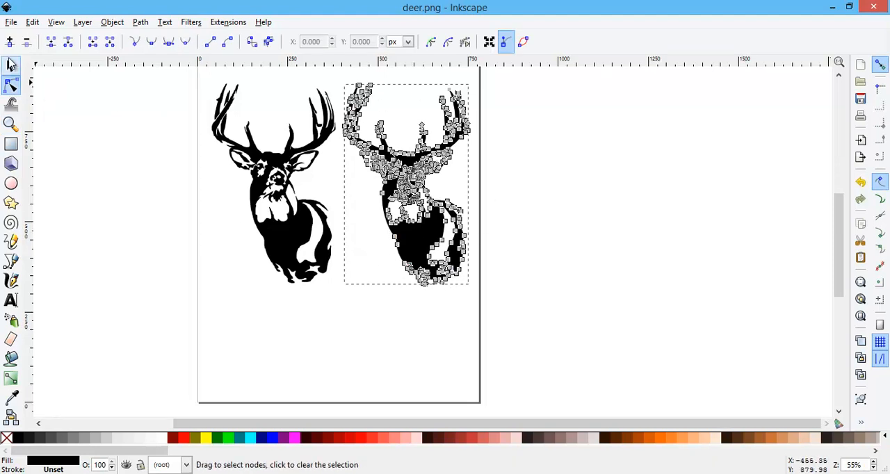
Cut the original bitmap deer from the page and move the traced deer to about X 146, Y 236 px.
click(9, 65)
click(285, 190)
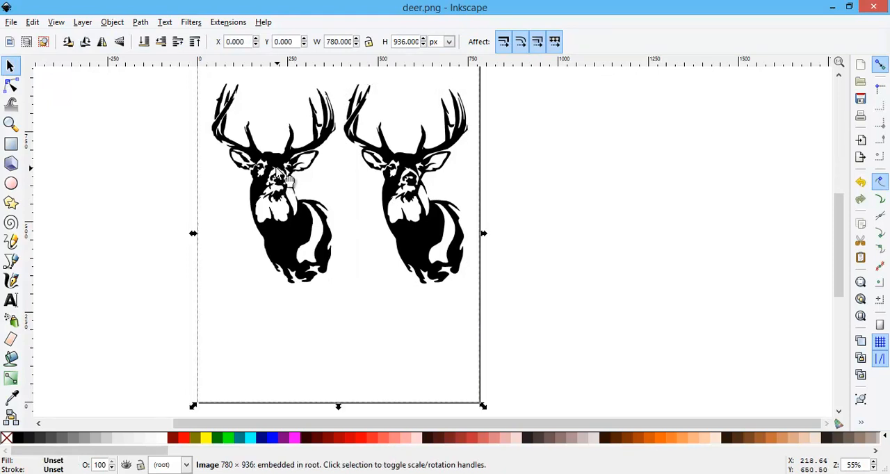
right_click(276, 169)
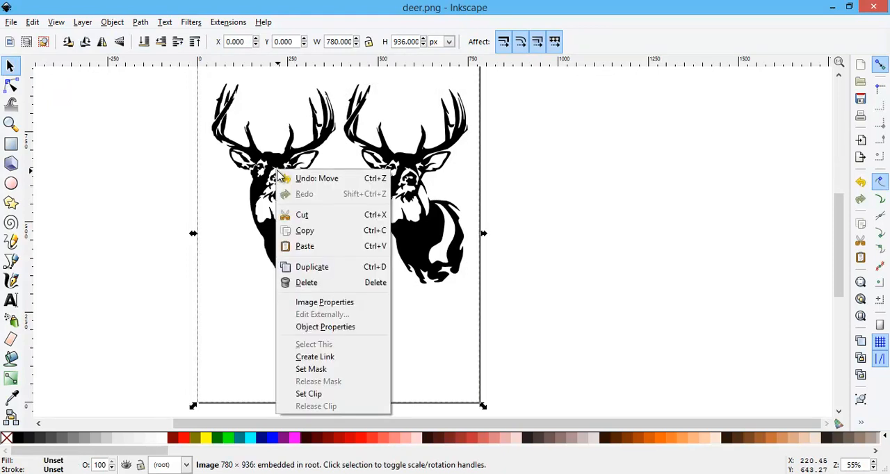
click(303, 216)
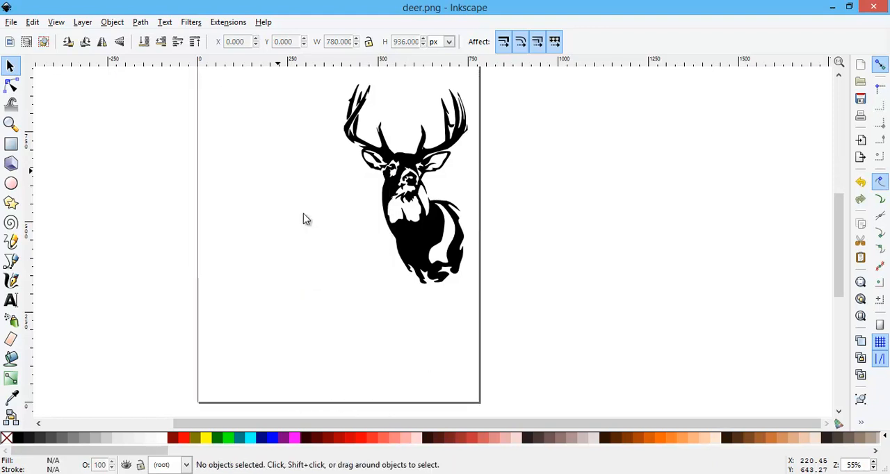
click(438, 244)
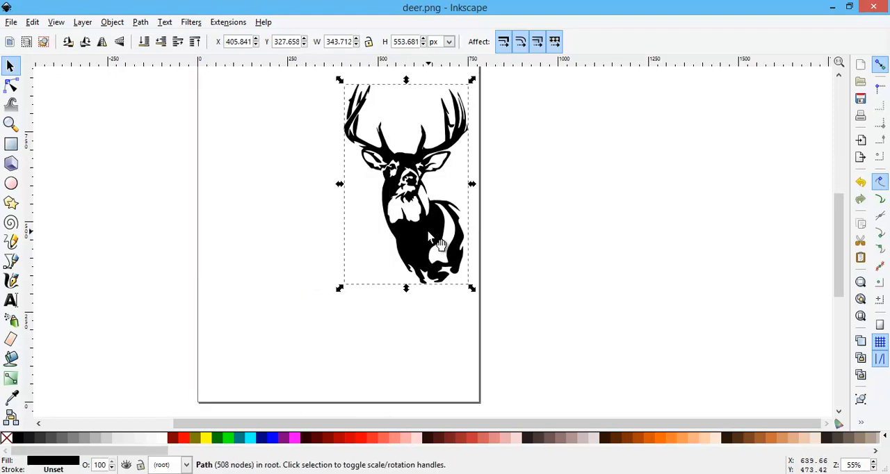
drag(430, 236, 332, 267)
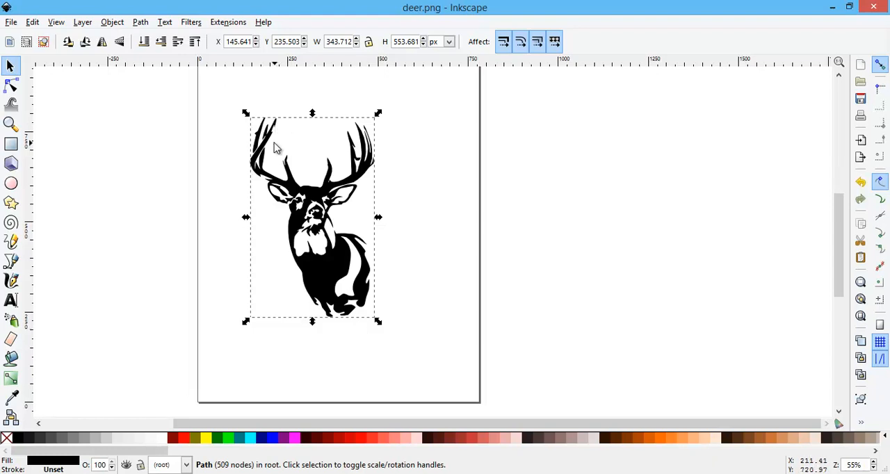
Examine the traced deer's antlers and head up close for shape details.
click(11, 124)
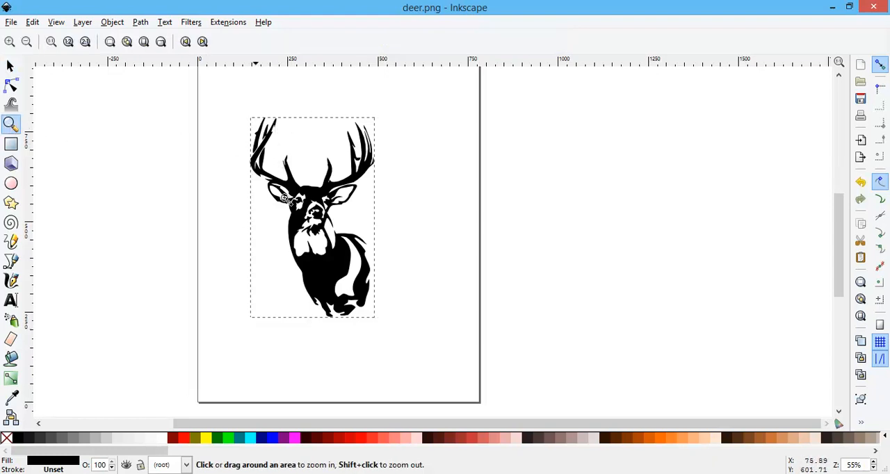
click(257, 151)
click(258, 151)
click(257, 150)
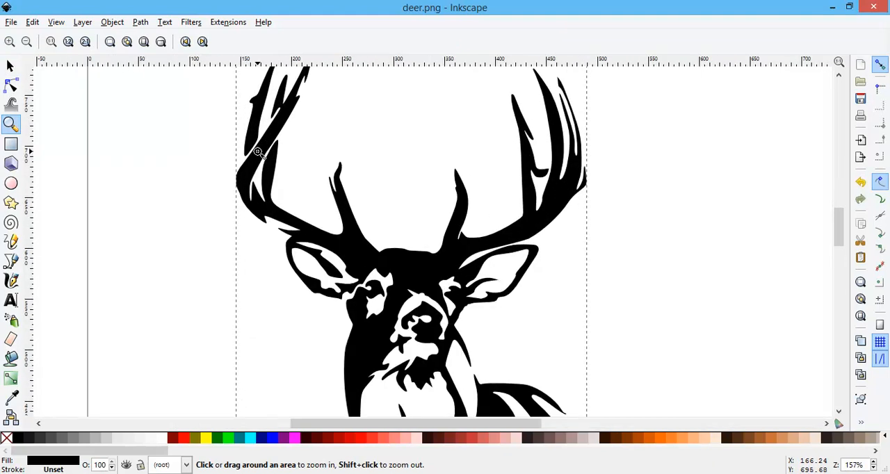
click(256, 146)
scroll(313, 186, up, 3)
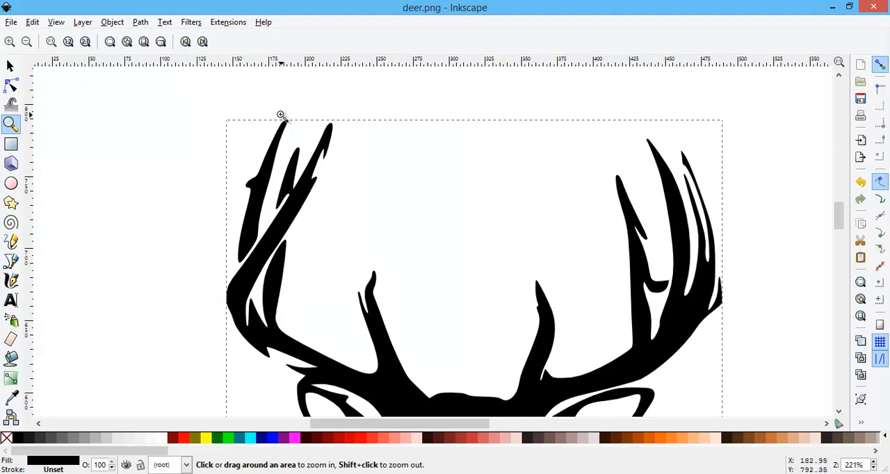
scroll(400, 354, down, 5)
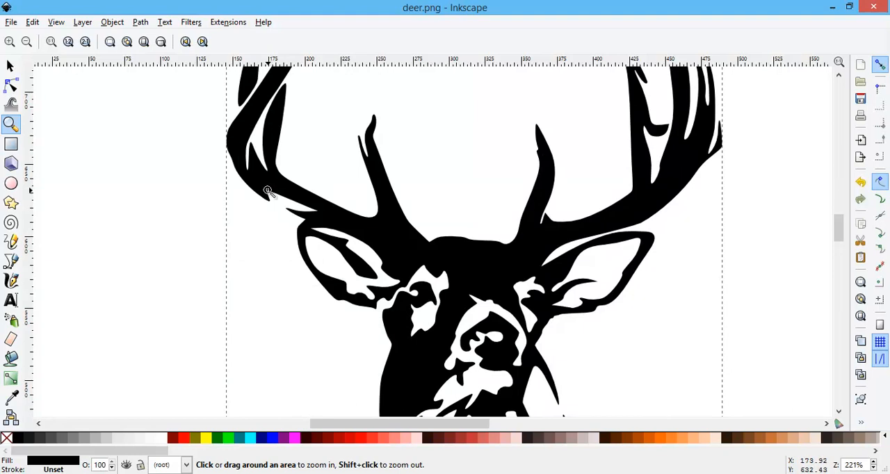
Examine the traced deer from the antlers down to the lower body, and view the whole page.
scroll(645, 287, up, 3)
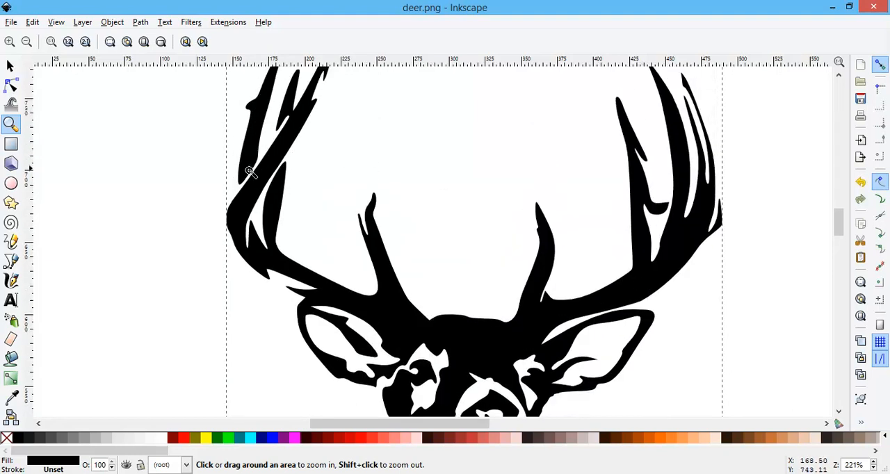
scroll(397, 297, down, 10)
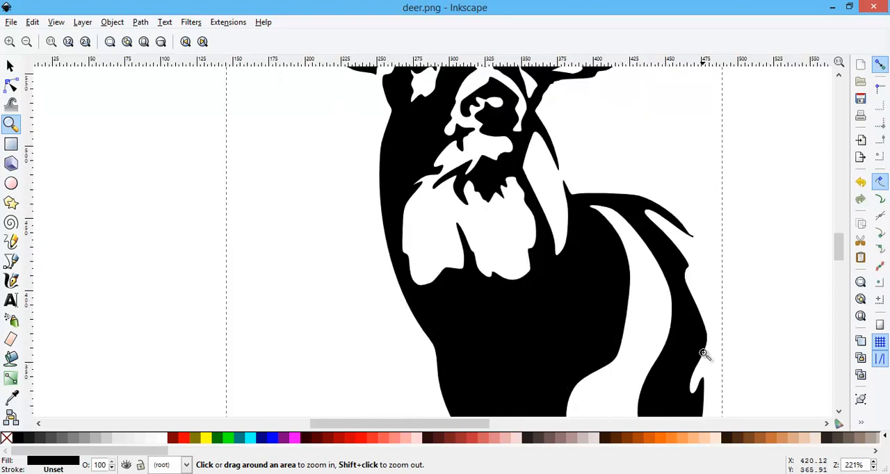
scroll(702, 355, down, 2)
scroll(701, 355, down, 4)
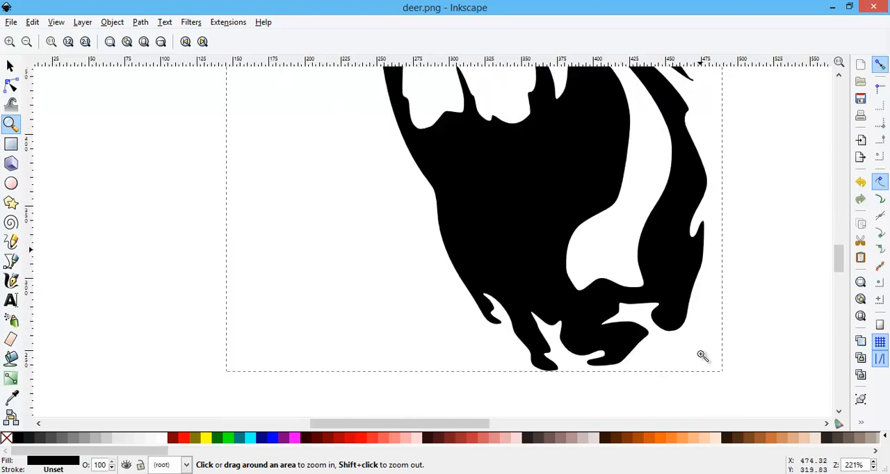
scroll(702, 355, up, 12)
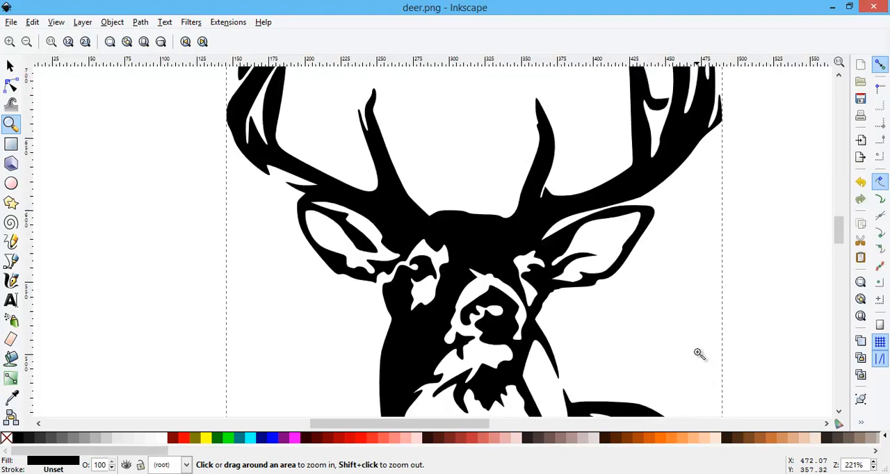
click(25, 42)
click(25, 43)
click(26, 42)
click(25, 42)
click(26, 43)
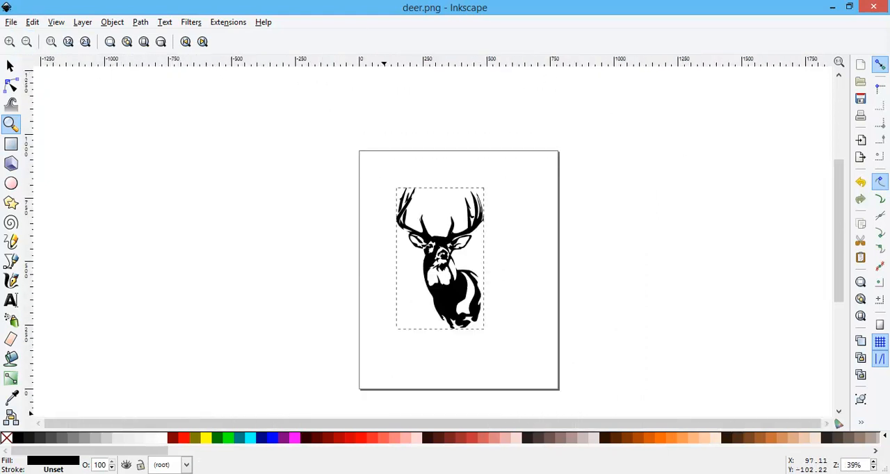
click(15, 23)
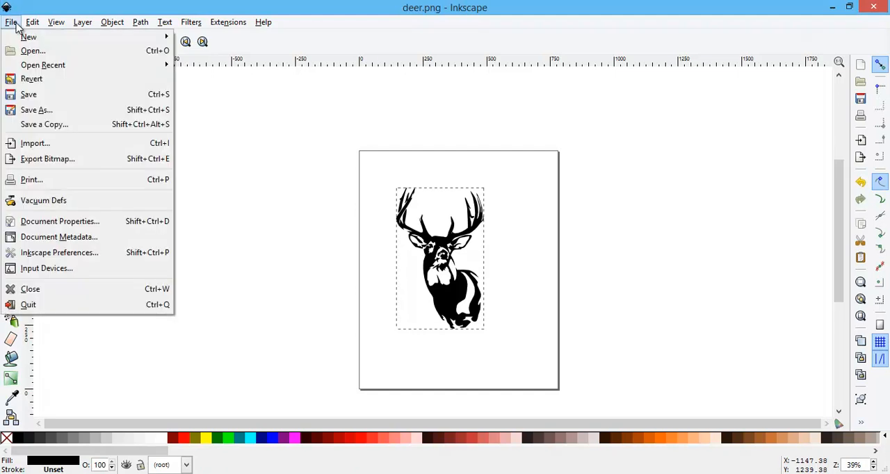
click(41, 146)
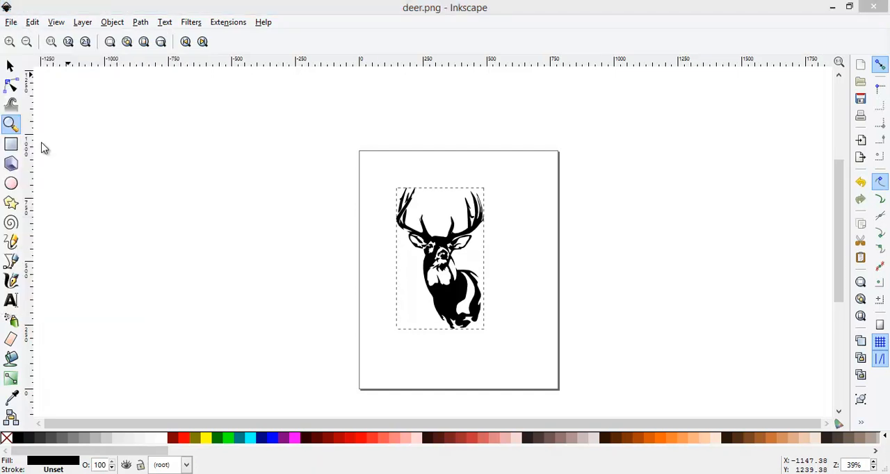
click(32, 120)
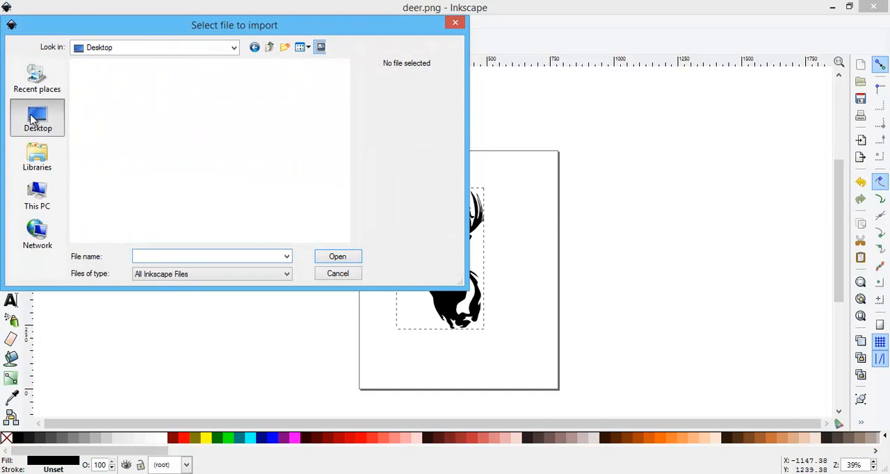
drag(346, 119, 344, 214)
double_click(160, 235)
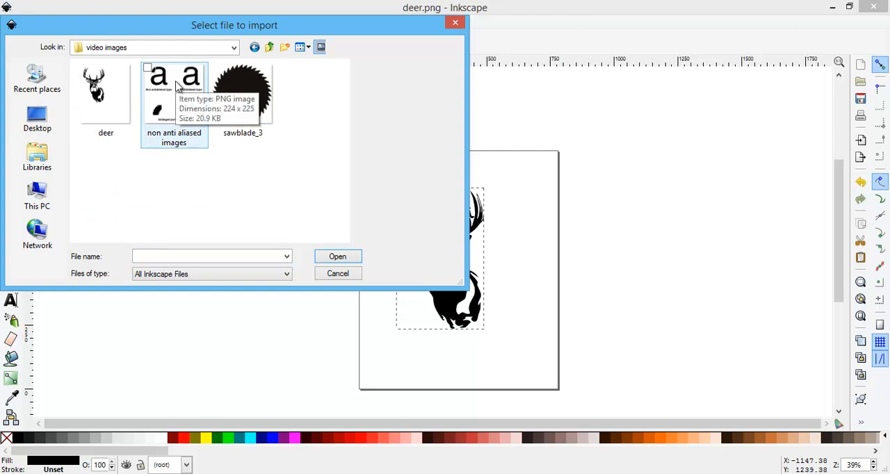
click(341, 274)
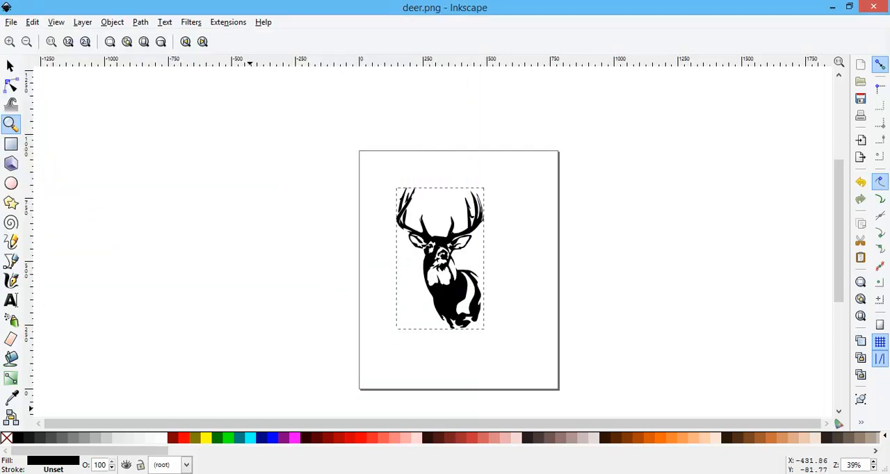
Switch to the desktop and open the "non anti aliased images" picture from the video images folder.
click(832, 7)
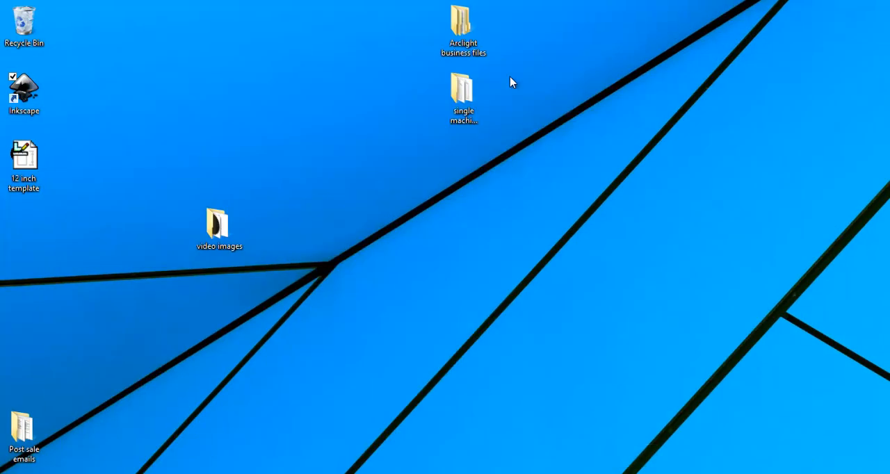
double_click(217, 224)
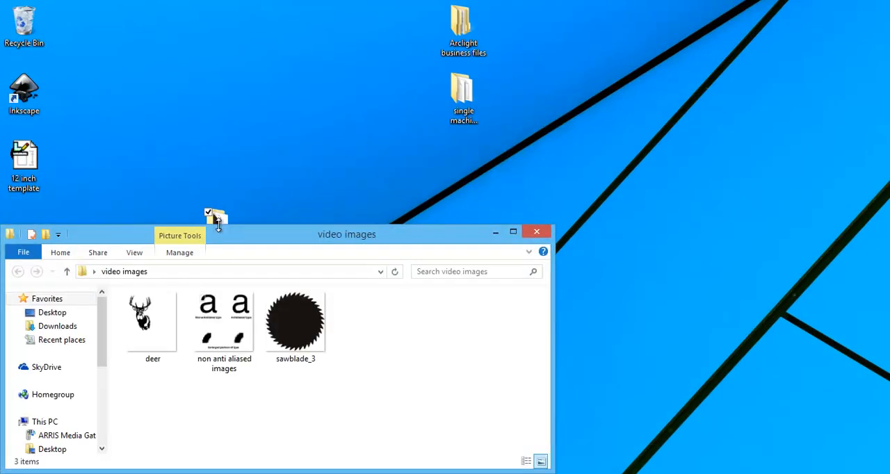
click(207, 343)
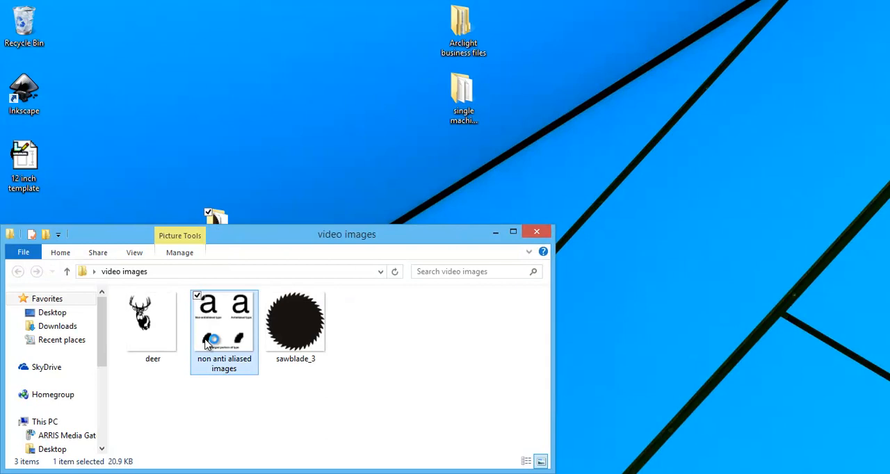
double_click(209, 343)
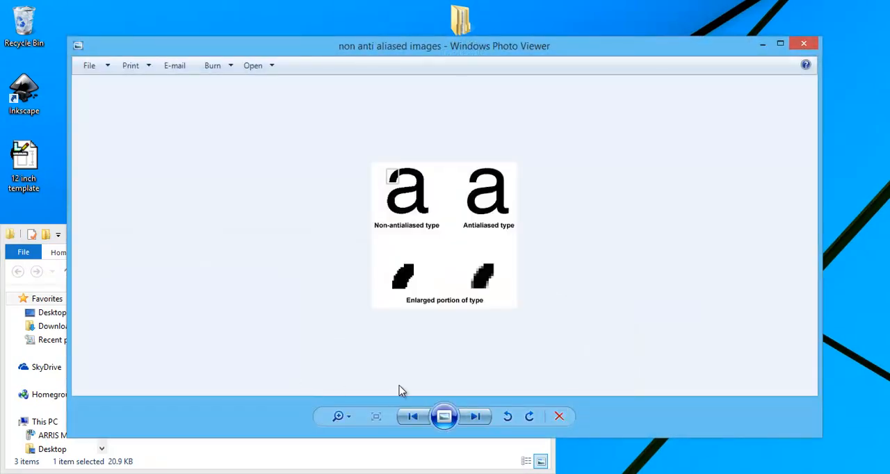
Enlarge the picture to compare the non-antialiased and antialiased letter edges, and close the viewer.
click(338, 416)
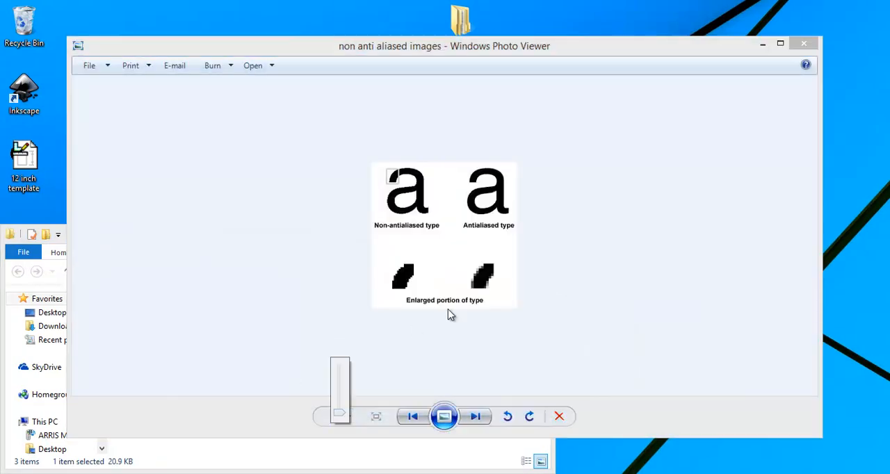
drag(339, 416, 342, 400)
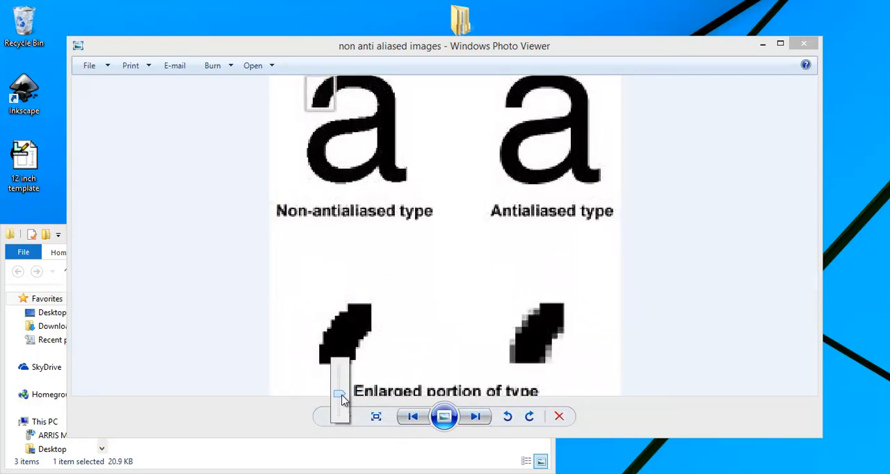
drag(341, 399, 342, 402)
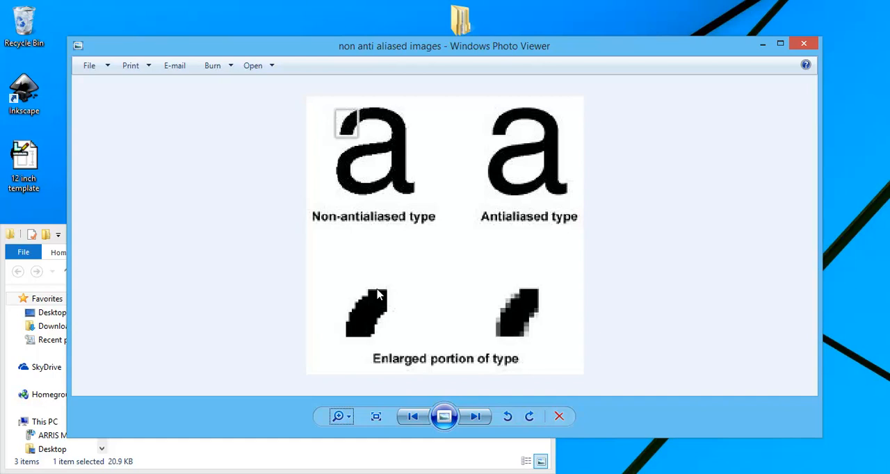
click(804, 46)
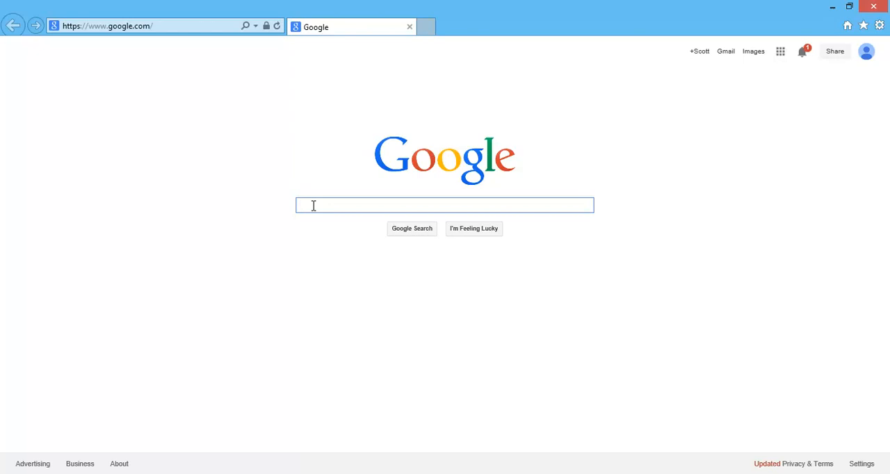
Search Google in the web browser for turtle and show the image results.
text(turle)
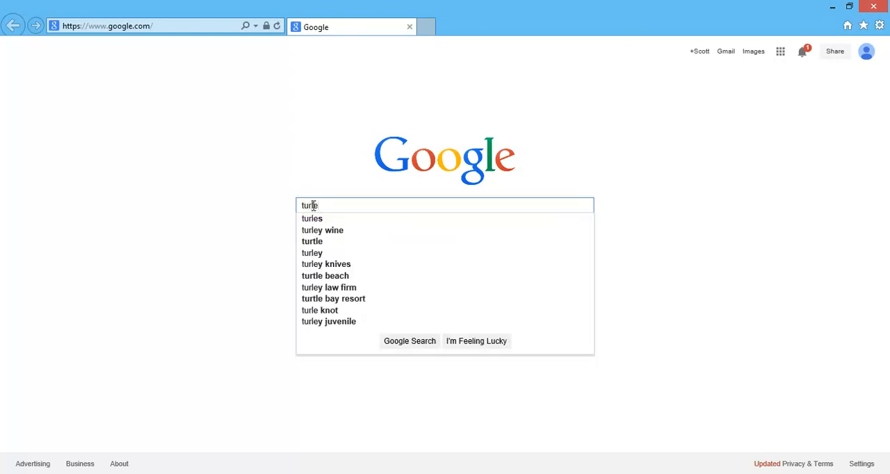
key(Return)
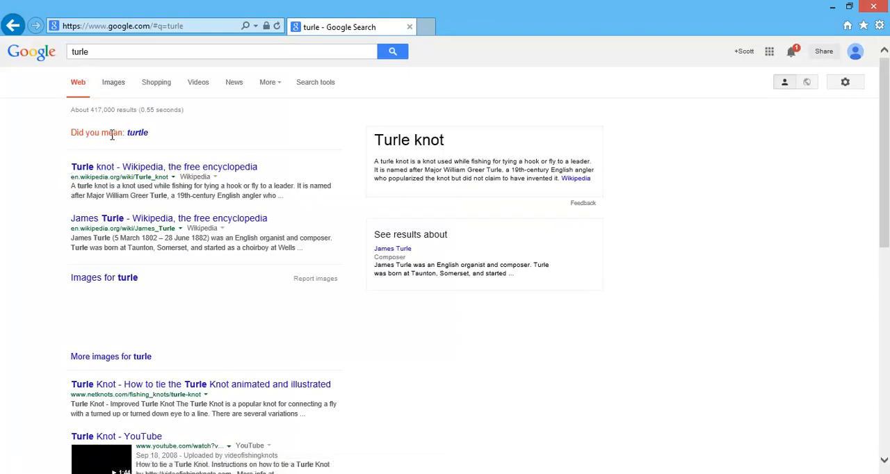
click(138, 134)
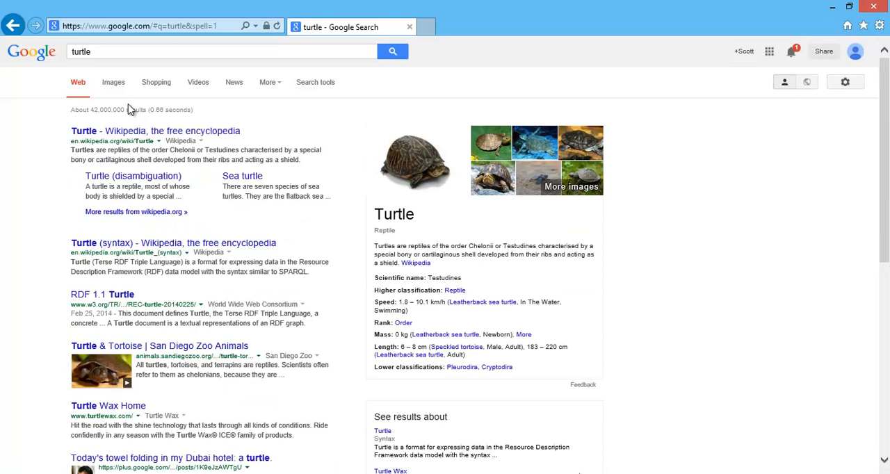
click(114, 83)
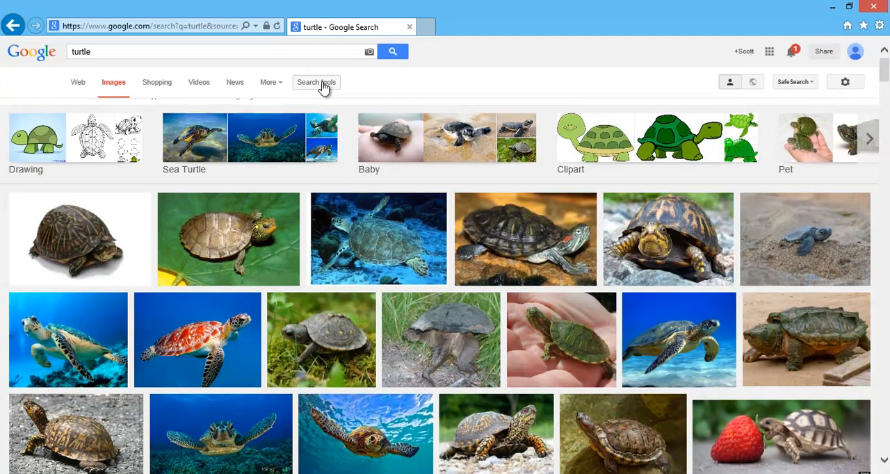
Filter the turtle image results to the Clip art type and the Black and white color option.
click(322, 84)
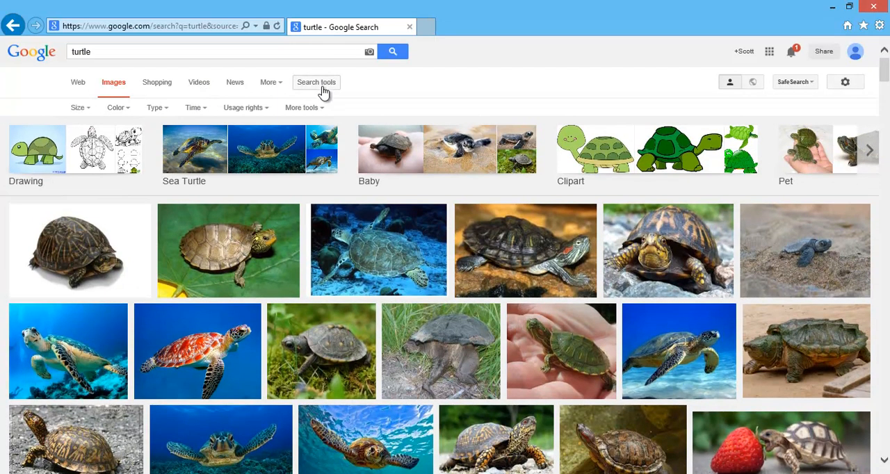
click(158, 110)
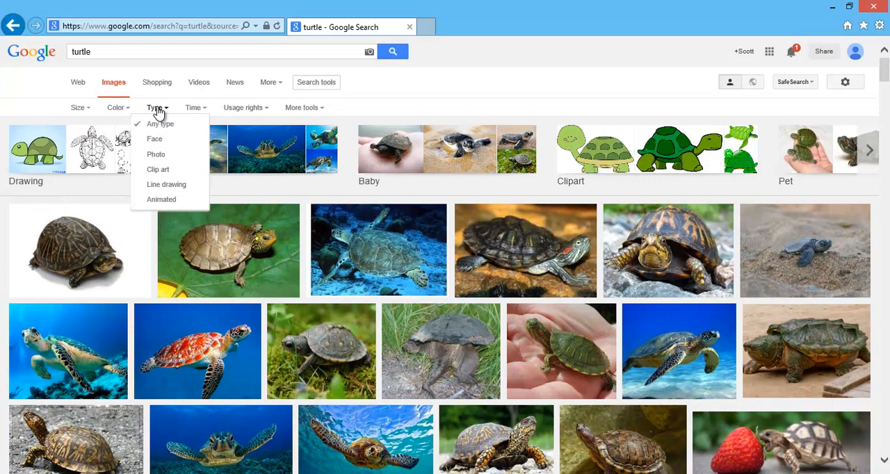
click(158, 171)
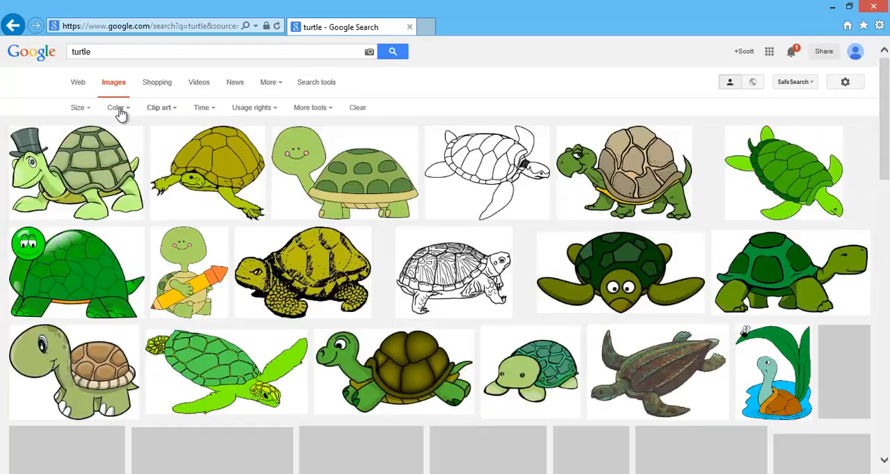
click(117, 110)
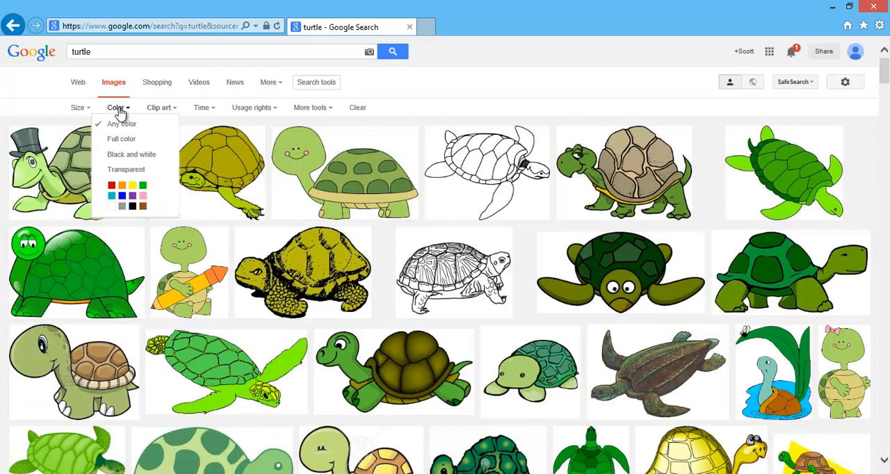
click(128, 156)
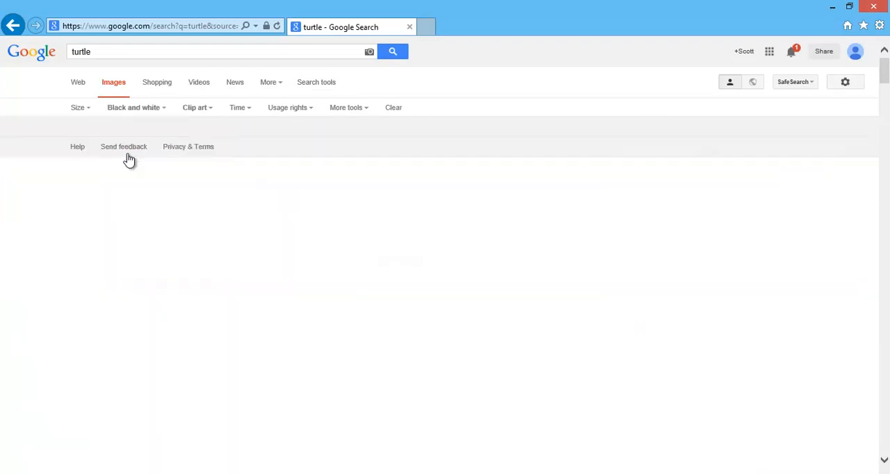
Browse the black-and-white turtle clip art for traceable images and check the available size filters.
scroll(638, 333, down, 2)
scroll(638, 332, down, 5)
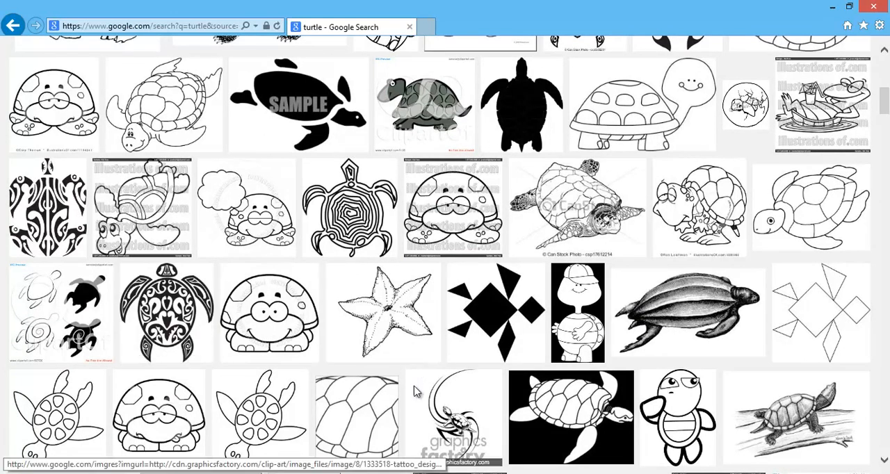
scroll(415, 393, up, 10)
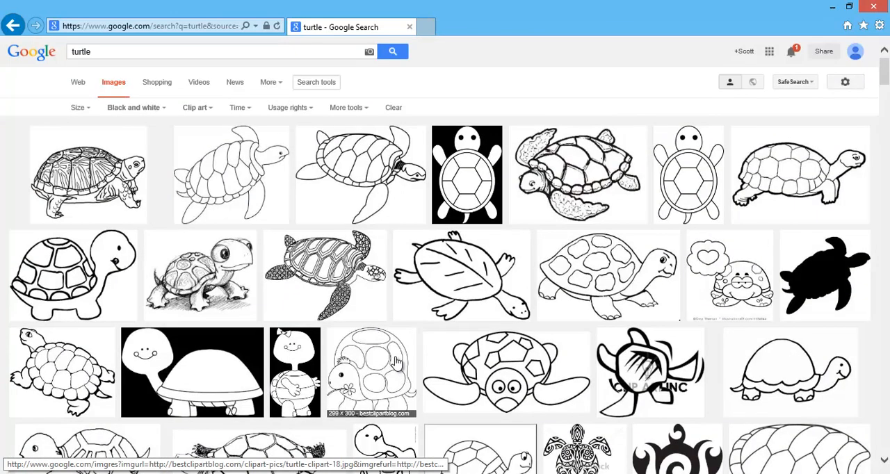
click(87, 110)
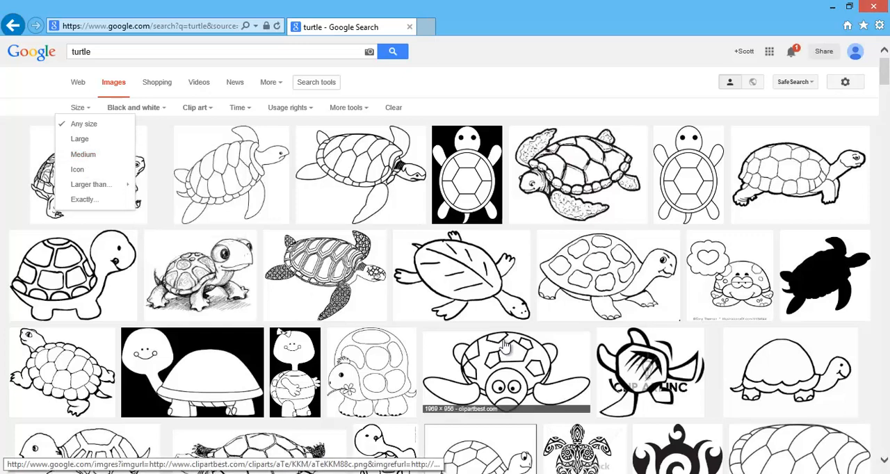
scroll(506, 346, down, 10)
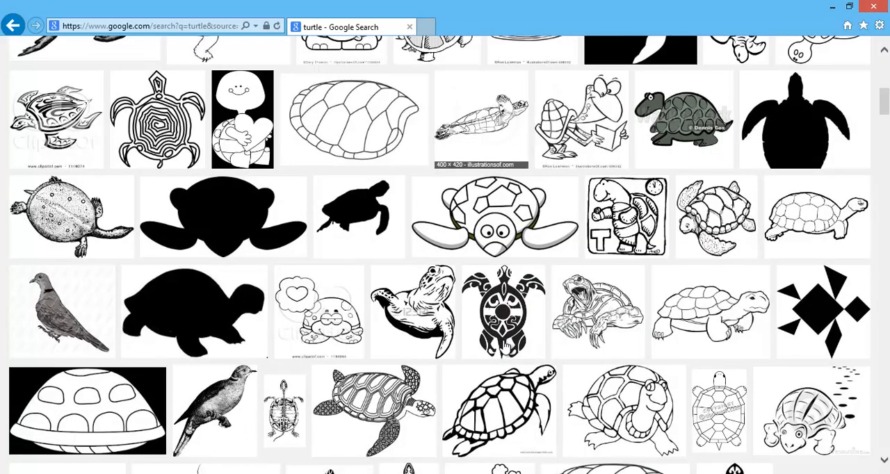
scroll(506, 345, down, 3)
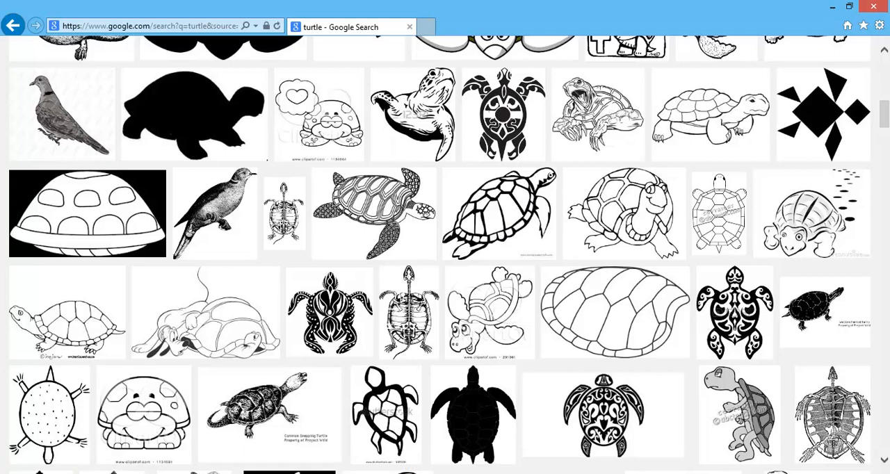
Switch back to Inkscape and view the traced deer on the page up close.
click(700, 473)
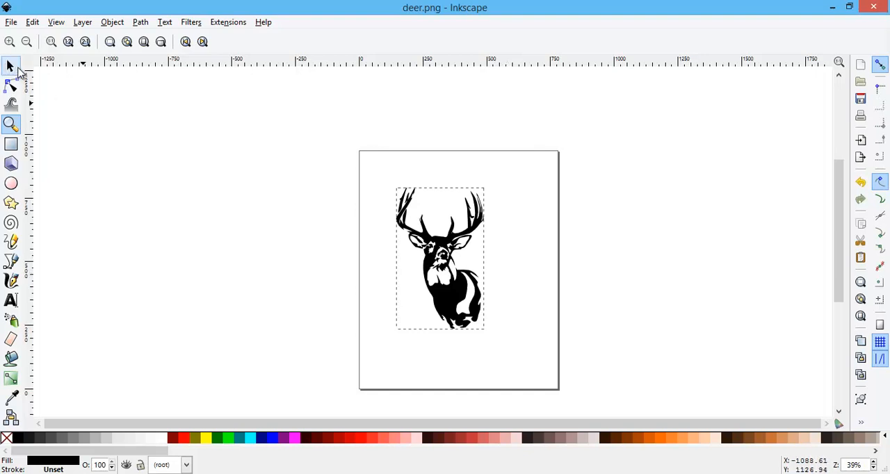
click(25, 47)
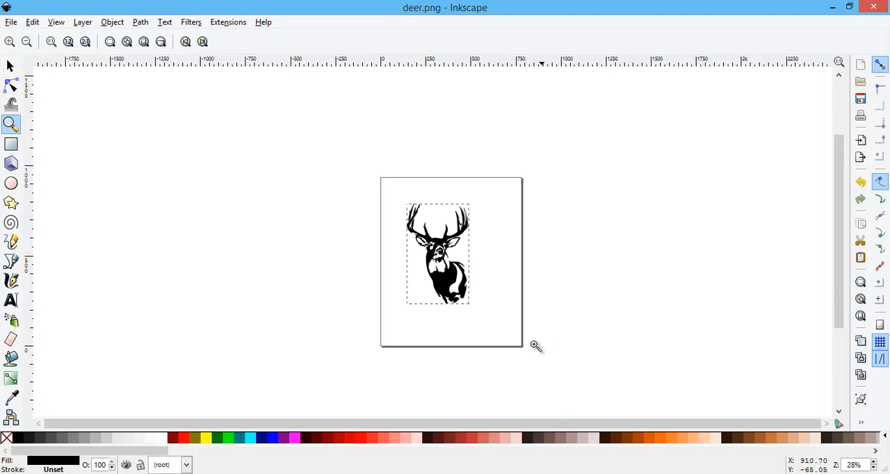
click(446, 270)
click(446, 270)
click(446, 269)
click(446, 270)
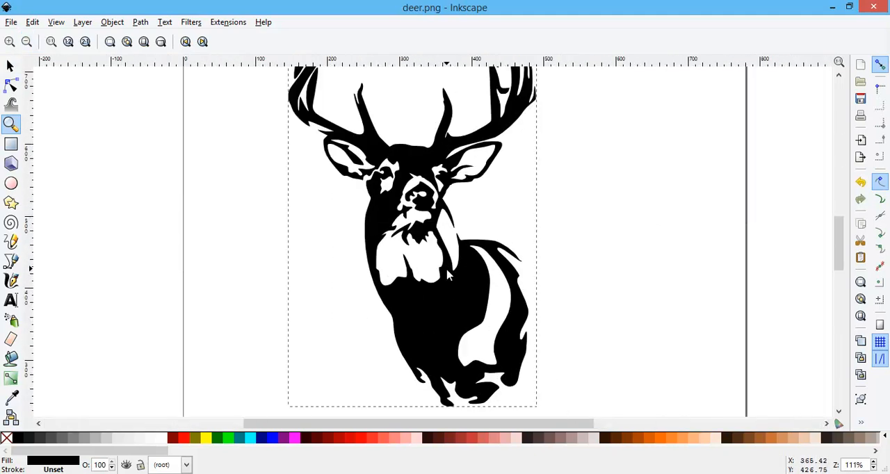
Move one path node on the outer edge of the deer's neck slightly downward, to about X 252, Y 481 px.
click(10, 84)
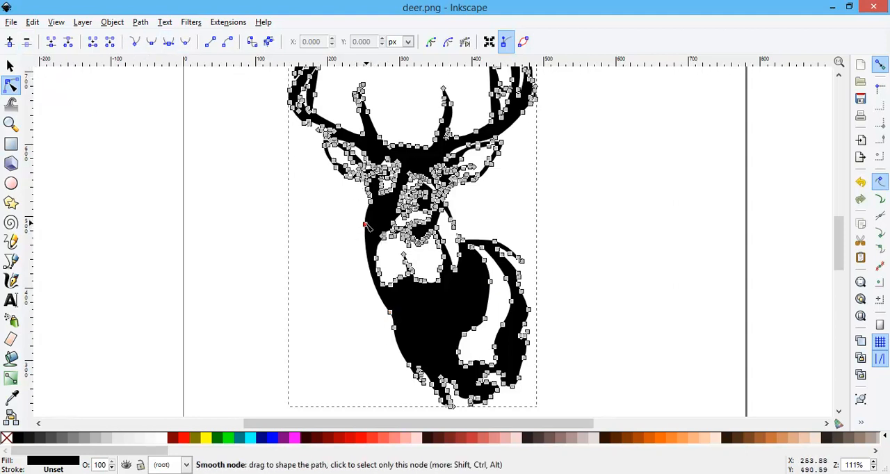
mouse_move(365, 225)
mouse_down()
mouse_move(354, 232)
mouse_move(365, 230)
mouse_up()
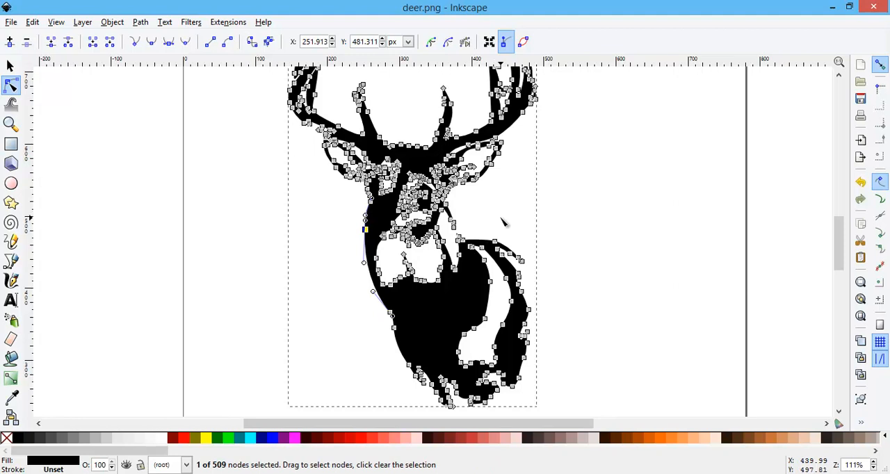
scroll(504, 243, up, 5)
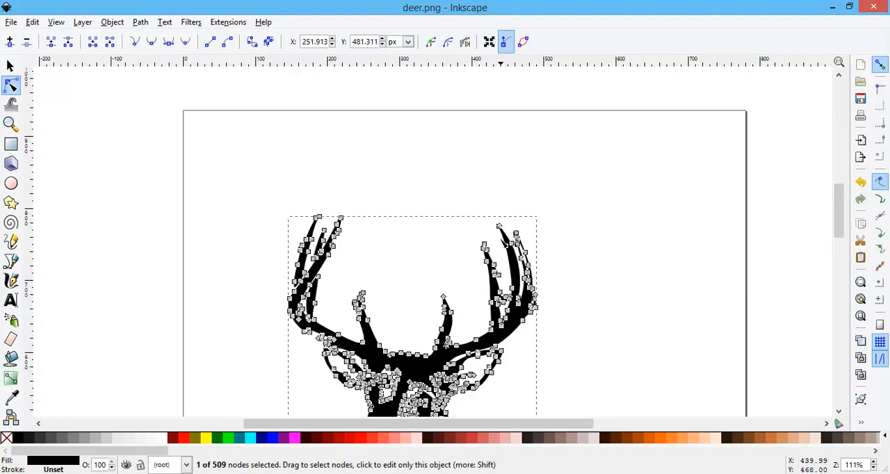
scroll(502, 241, down, 5)
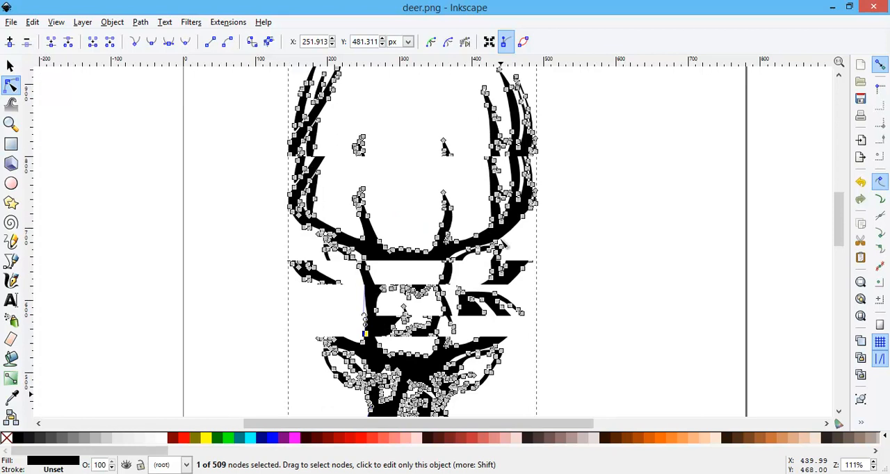
Move the whole deer path freehand toward the page's left edge, to about X 84, Y 234 px.
click(11, 125)
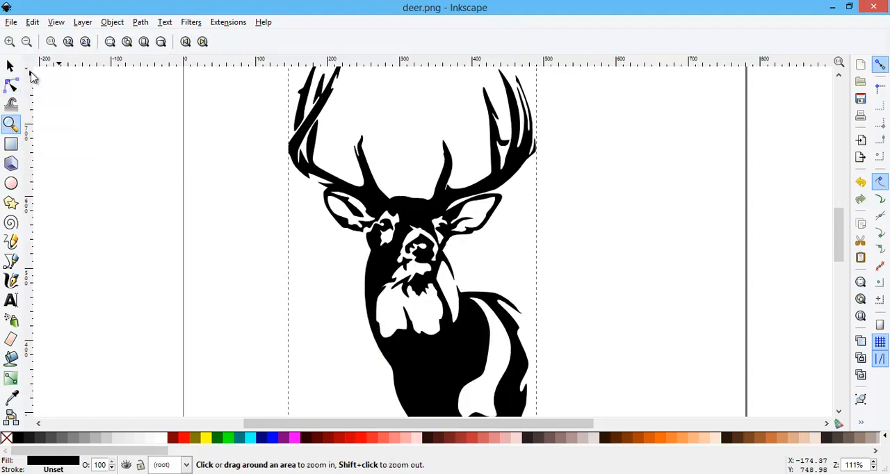
click(27, 42)
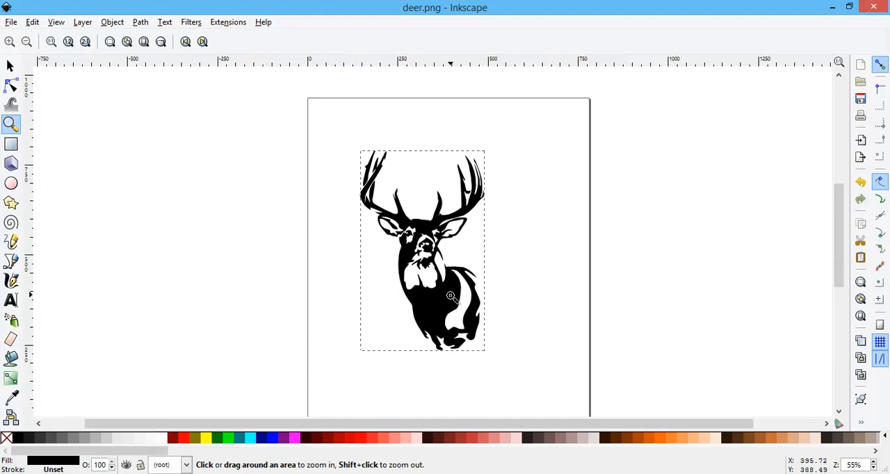
click(10, 66)
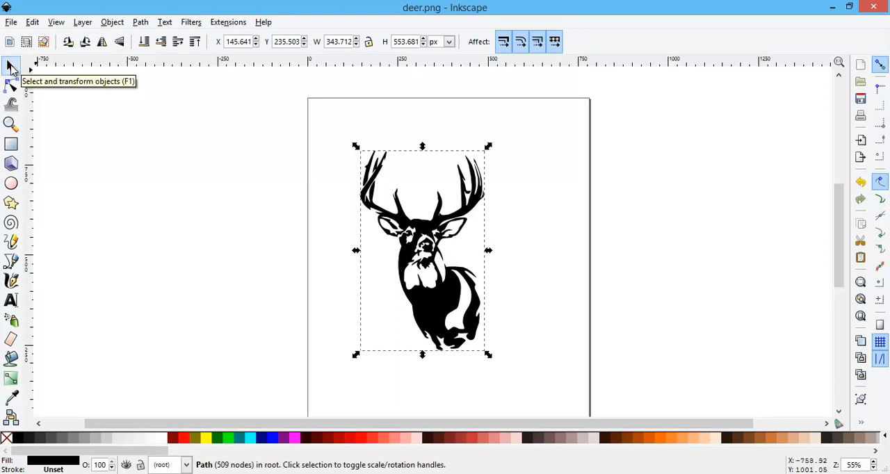
click(426, 233)
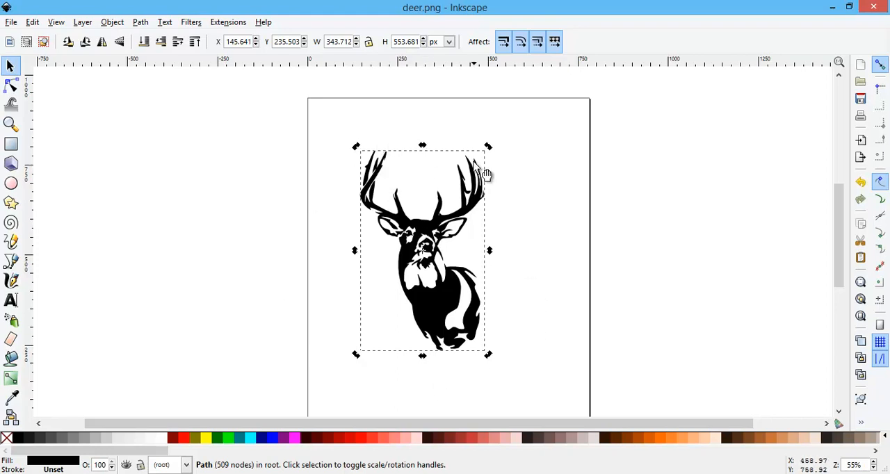
drag(452, 233, 418, 247)
right_click(418, 247)
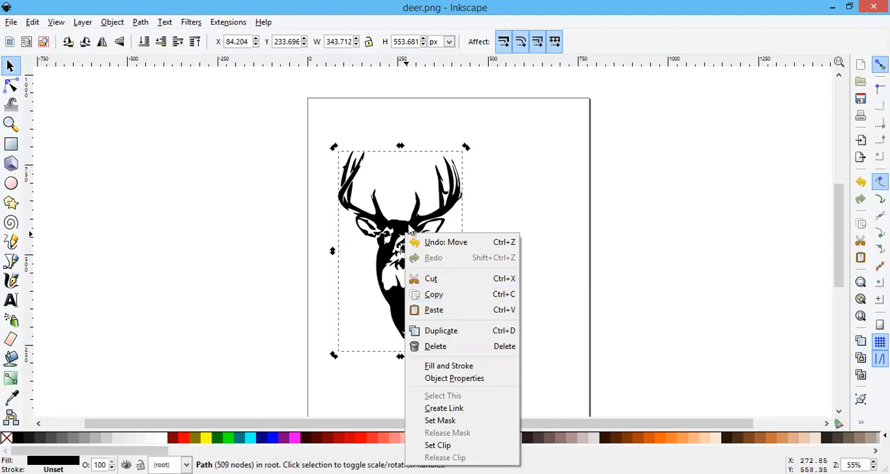
click(522, 214)
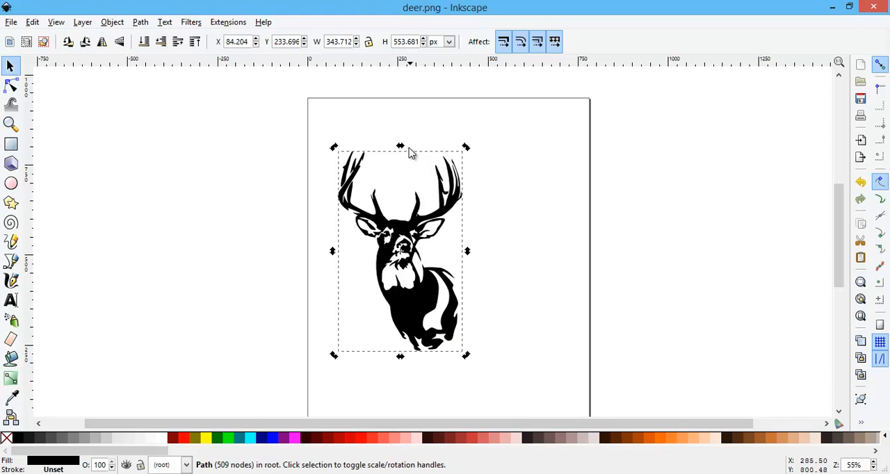
Try stretching the deer freehand to about 443 by 541 px, and undo the scaling.
click(408, 238)
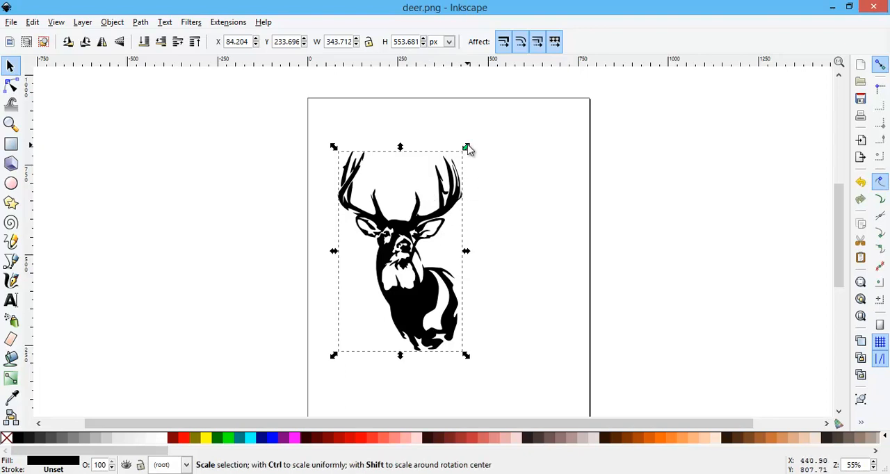
drag(467, 149, 503, 153)
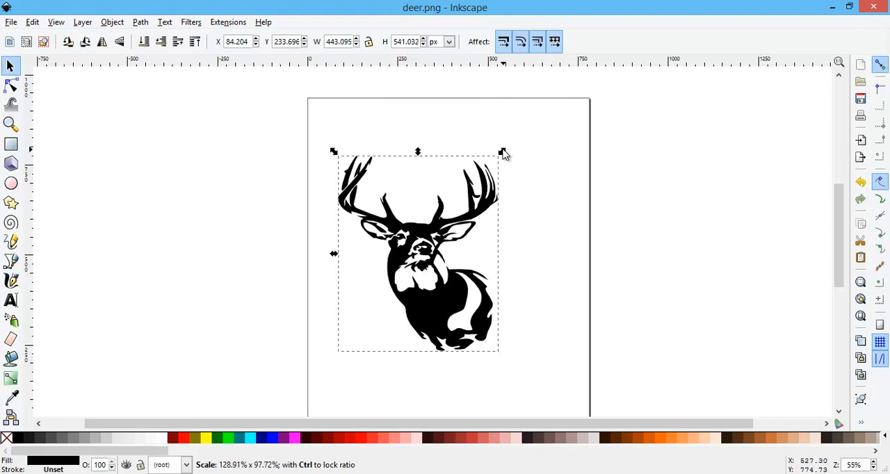
click(32, 23)
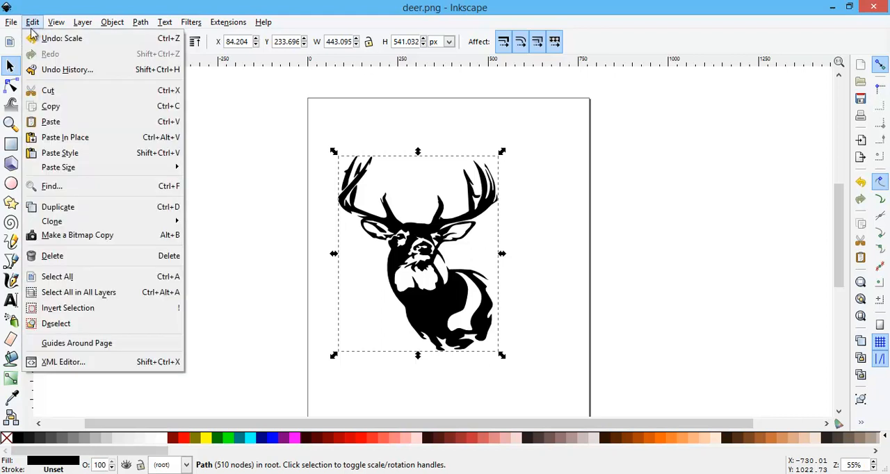
click(42, 39)
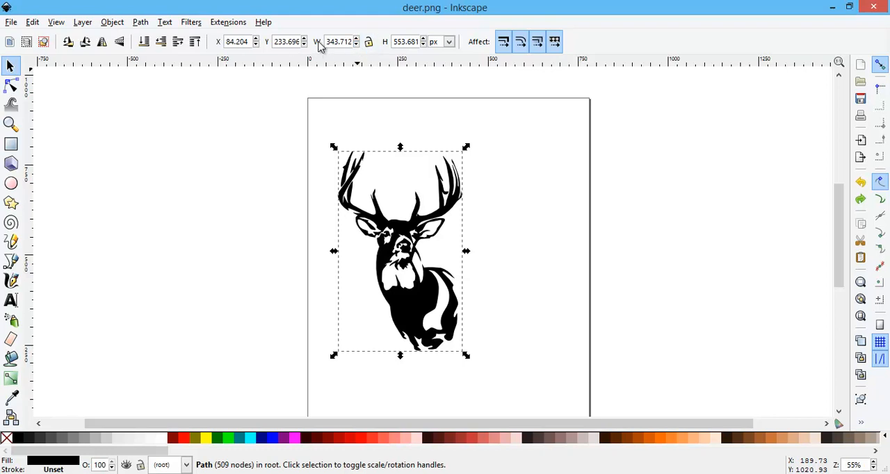
Set the measurement unit to inches, lock the width-to-height ratio, and resize the deer to 15 in wide.
click(451, 43)
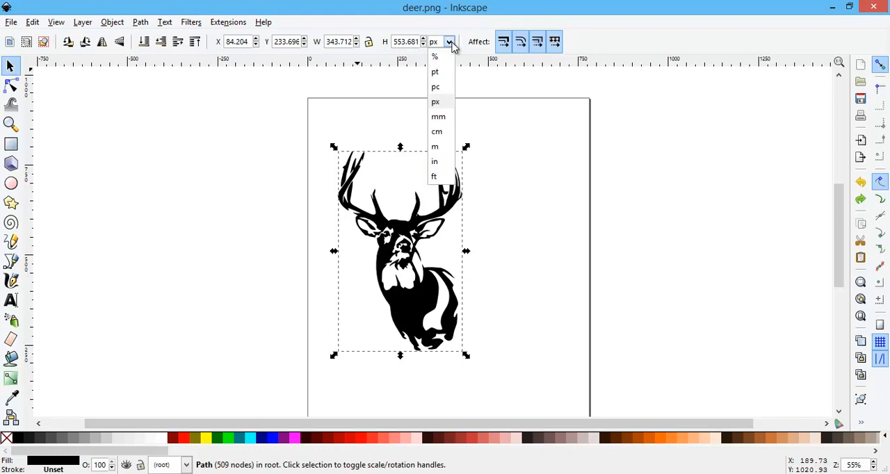
click(439, 163)
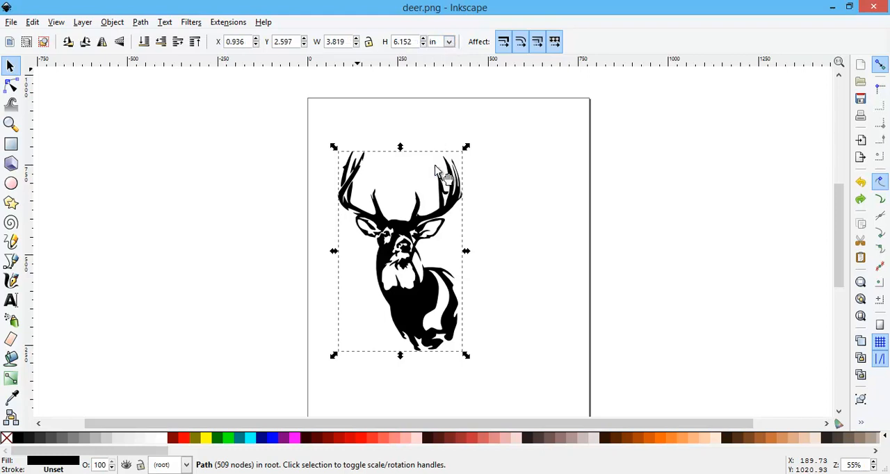
click(369, 43)
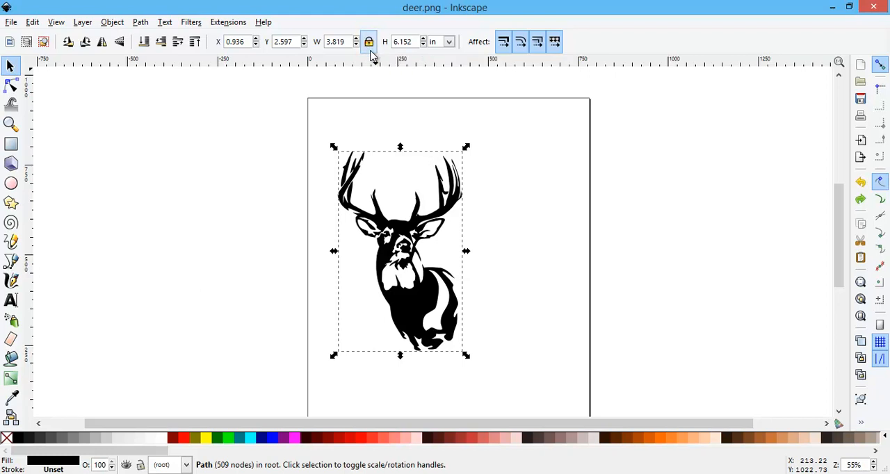
double_click(341, 43)
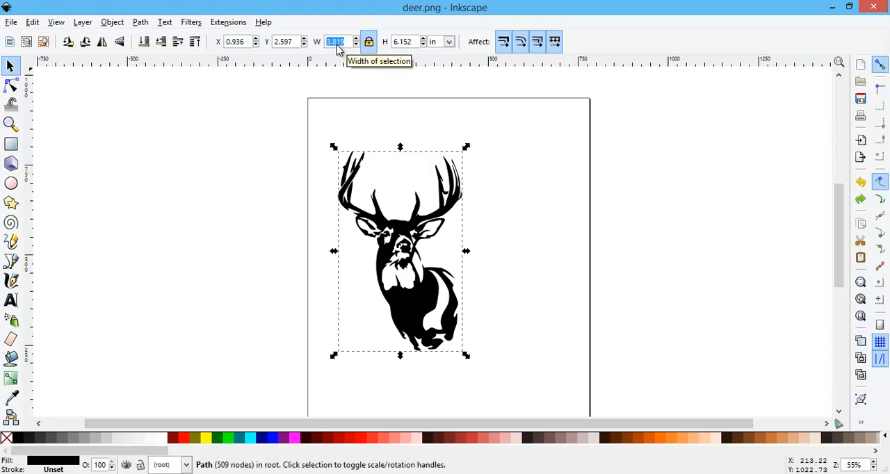
text(1)
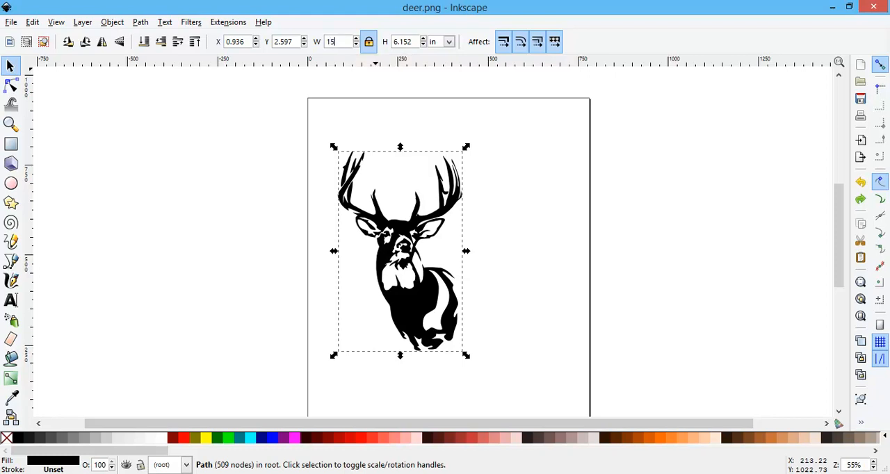
text(5)
key(Return)
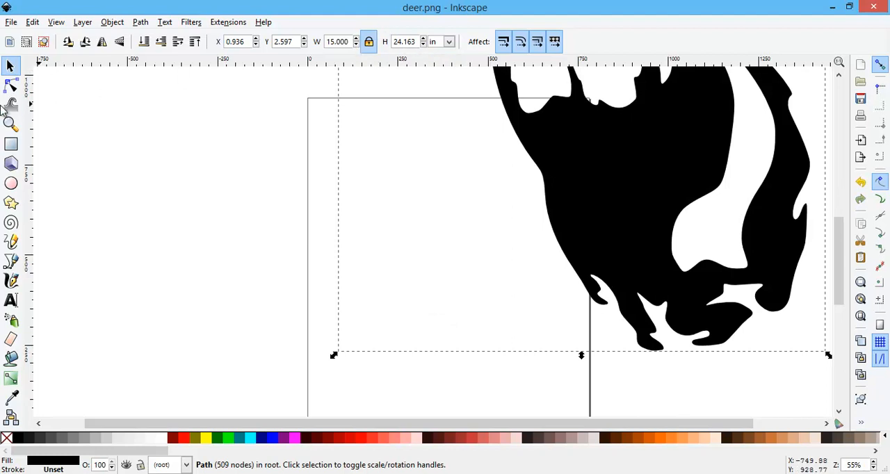
Save the enlarged deer as deer in the video images folder, in Desktop Cutting Plotter (AutoCAD DXF R14) format.
click(10, 123)
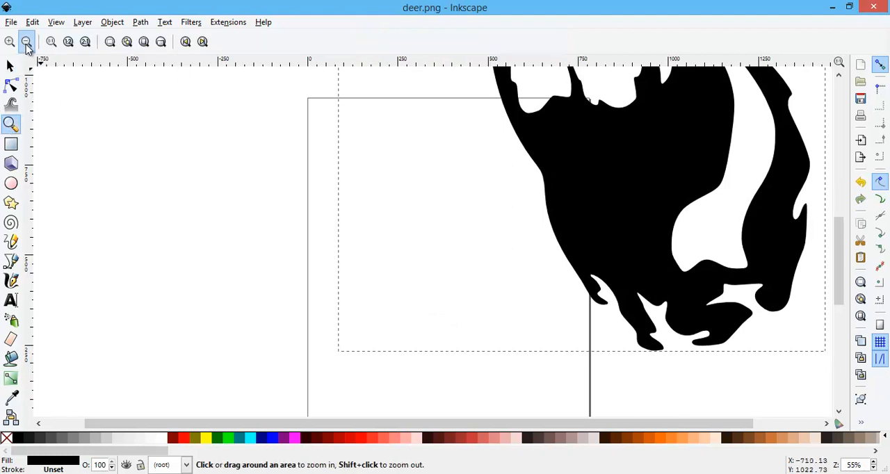
click(27, 41)
click(26, 42)
click(26, 42)
click(26, 42)
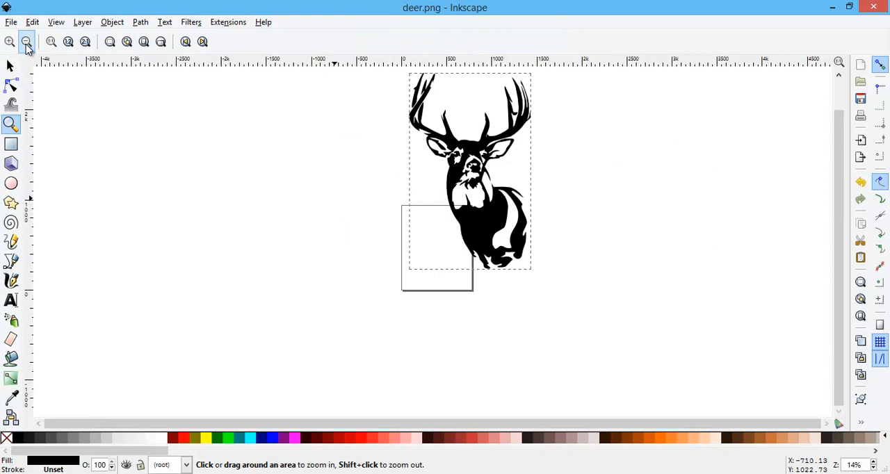
click(26, 42)
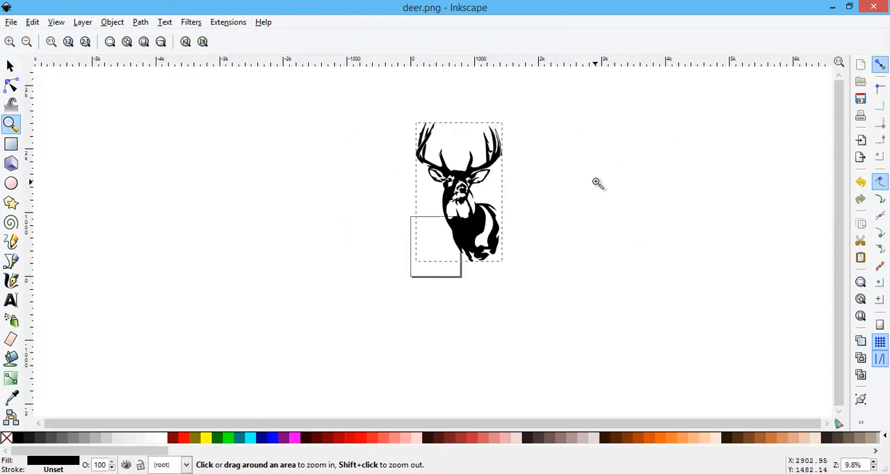
scroll(596, 182, up, 2)
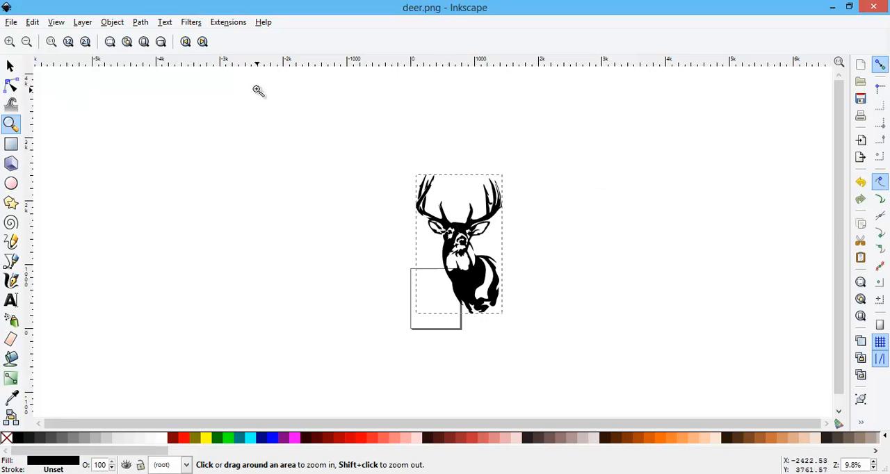
click(11, 22)
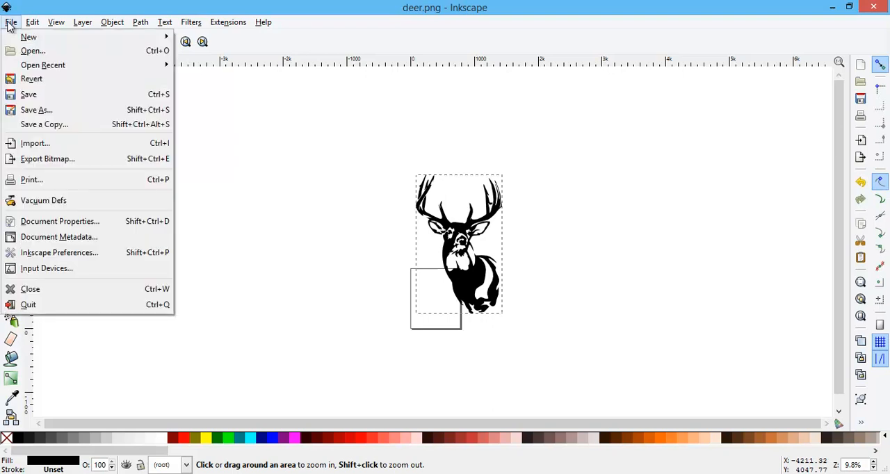
click(50, 105)
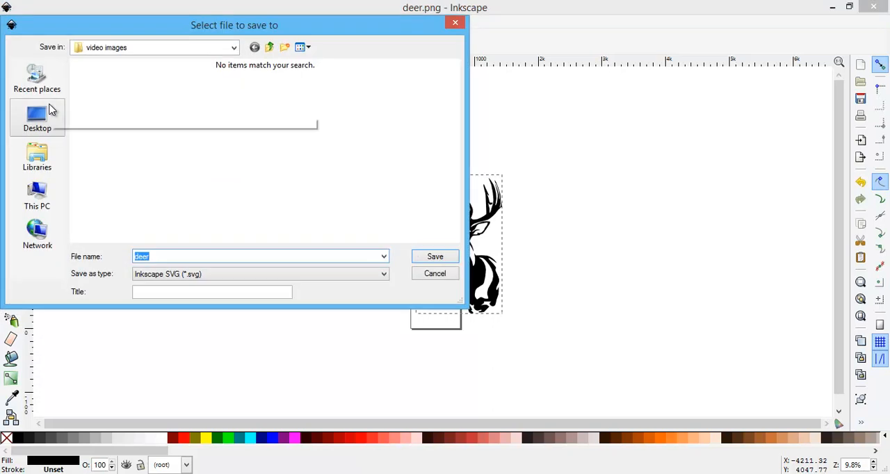
click(383, 274)
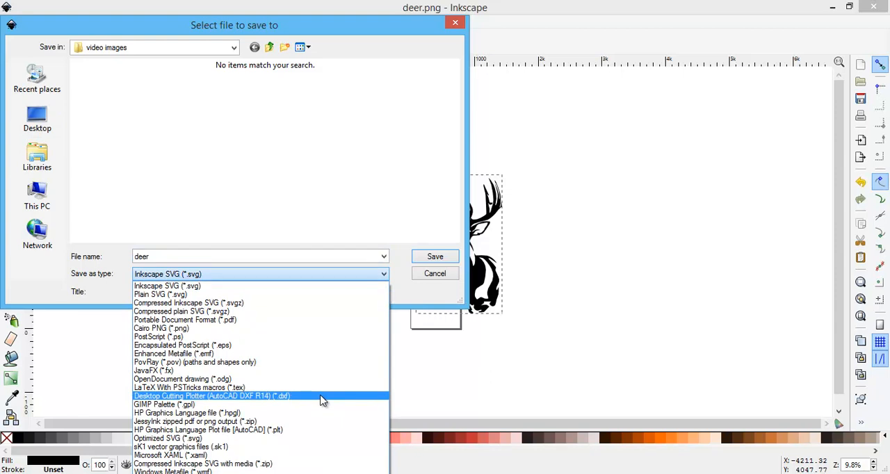
click(322, 397)
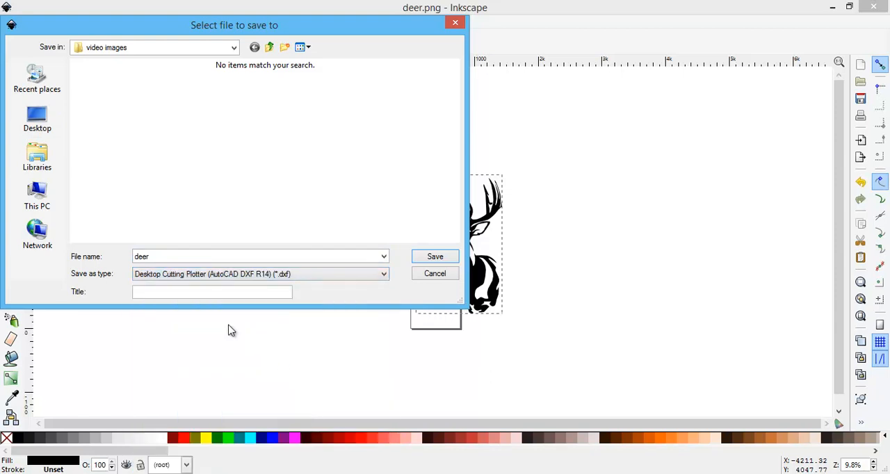
click(436, 257)
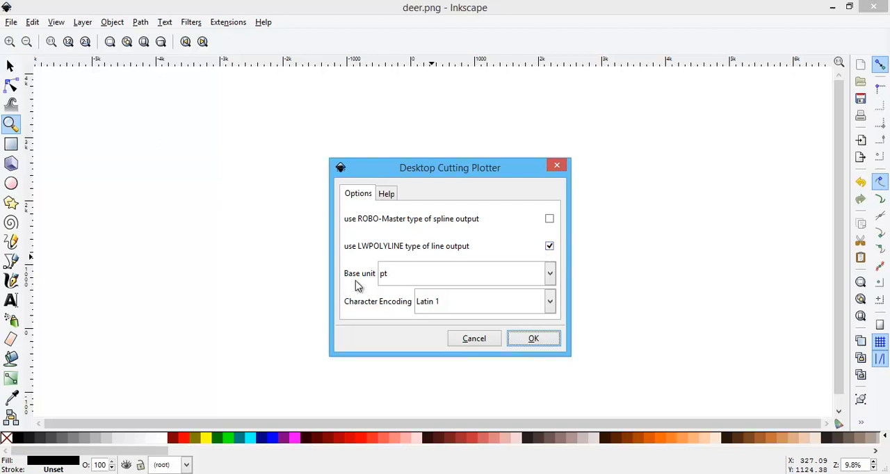
Set the DXF export's base unit to in, keep LWPOLYLINE line output enabled, and complete the export.
click(550, 274)
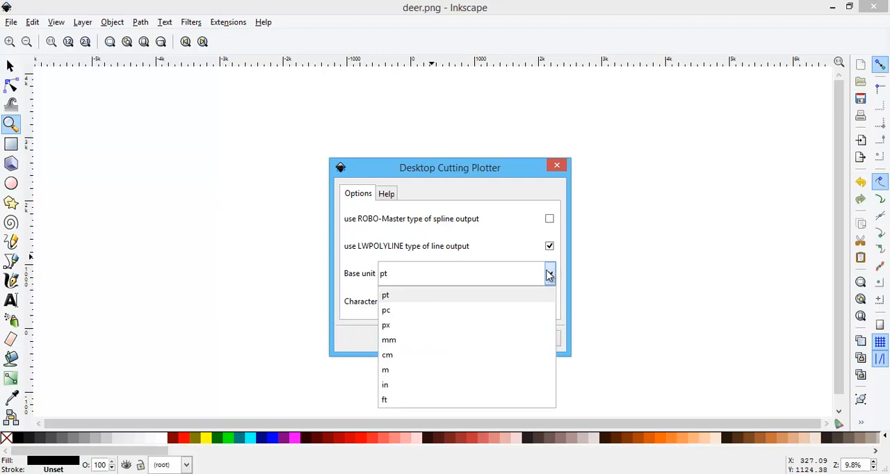
click(389, 385)
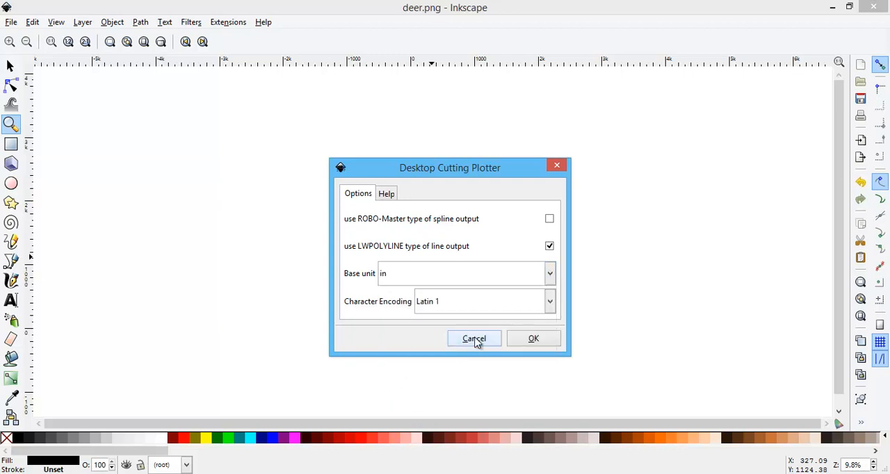
click(535, 339)
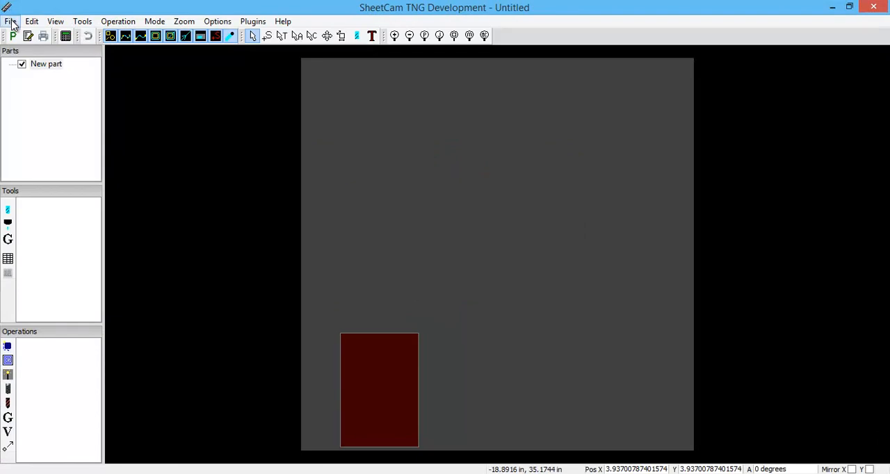
Import the deer drawing from the video images folder on the Desktop, using the DXF files type.
click(11, 22)
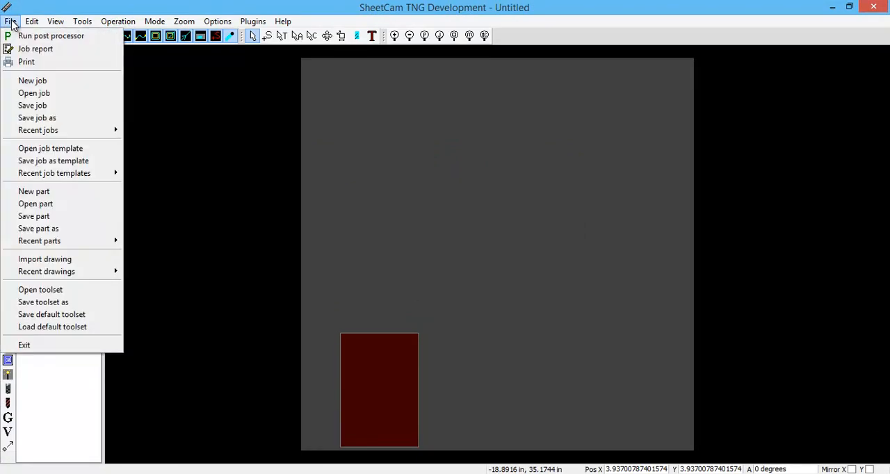
click(61, 258)
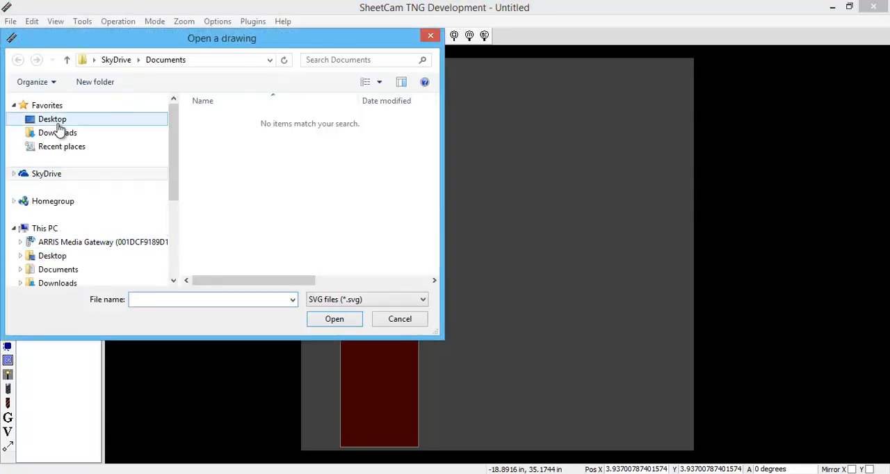
click(54, 121)
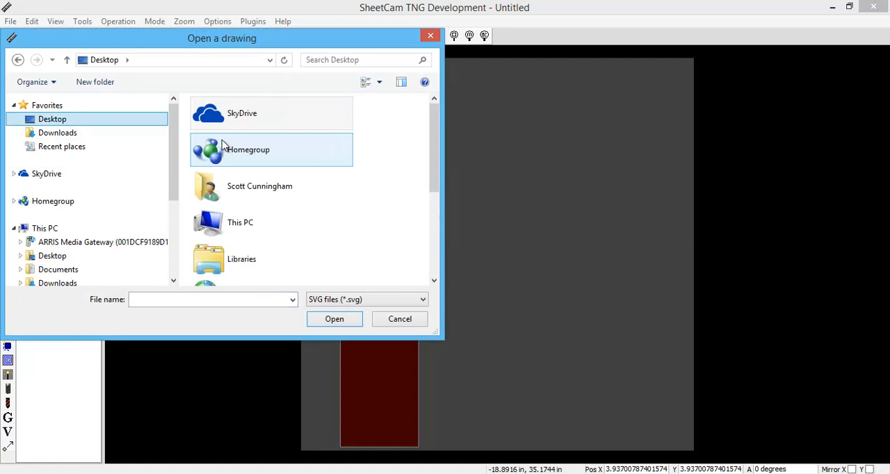
drag(436, 165, 441, 270)
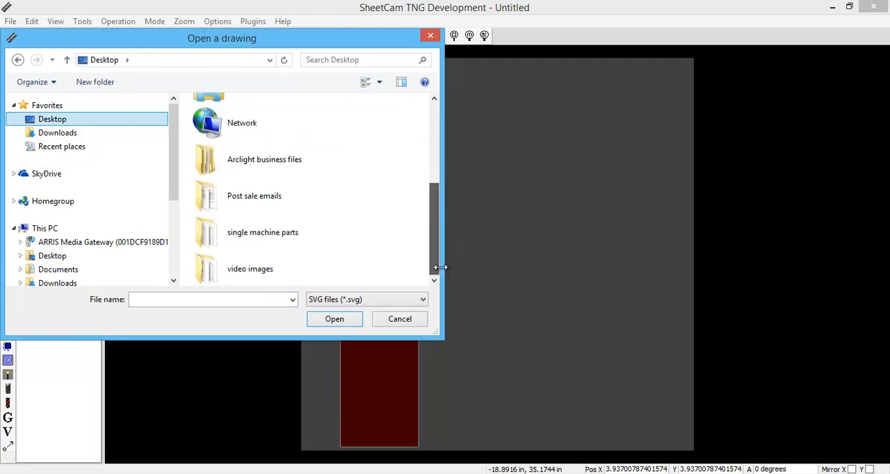
double_click(255, 268)
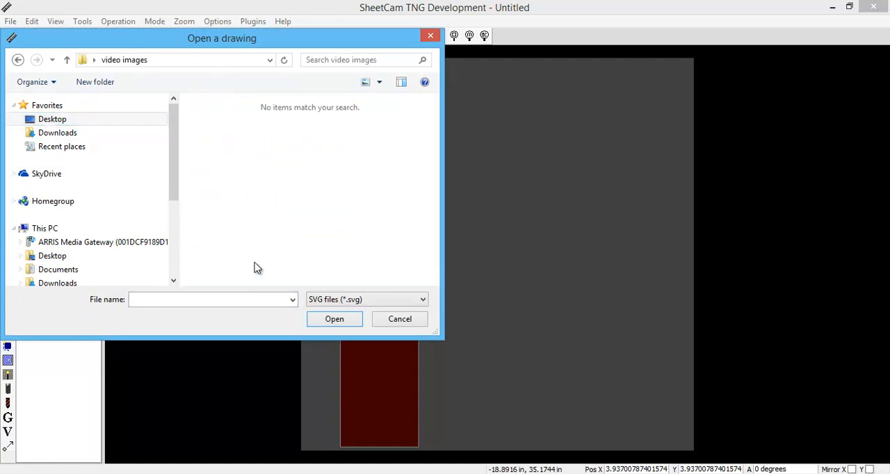
click(420, 301)
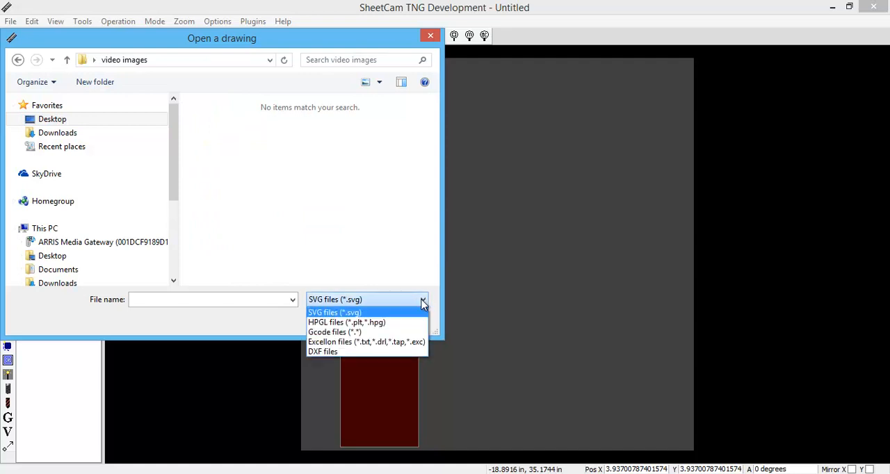
click(336, 354)
double_click(229, 139)
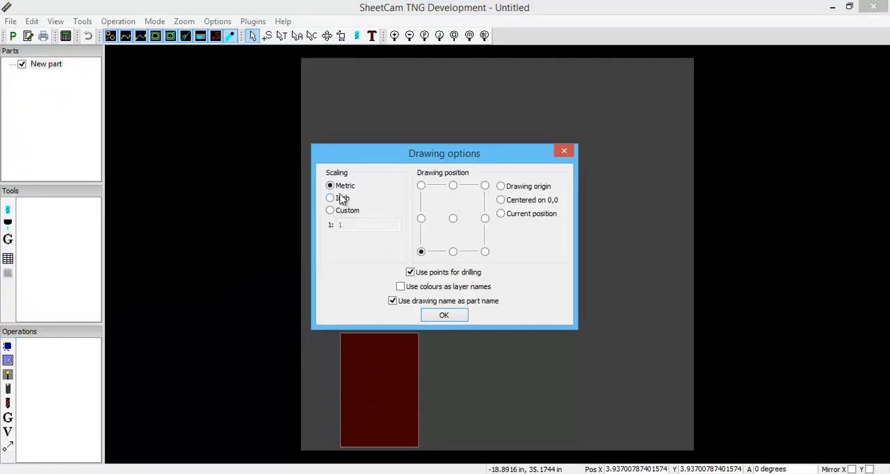
Set the drawing's import scaling to Inch, turn off using points for drilling, and accept the drawing options.
click(333, 199)
click(411, 273)
click(444, 318)
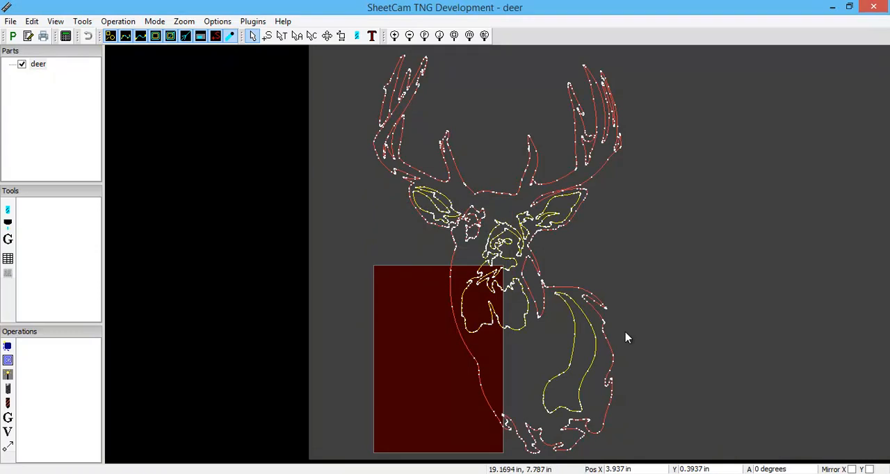
Close SheetCam without saving the deer job and return to Inkscape.
click(873, 7)
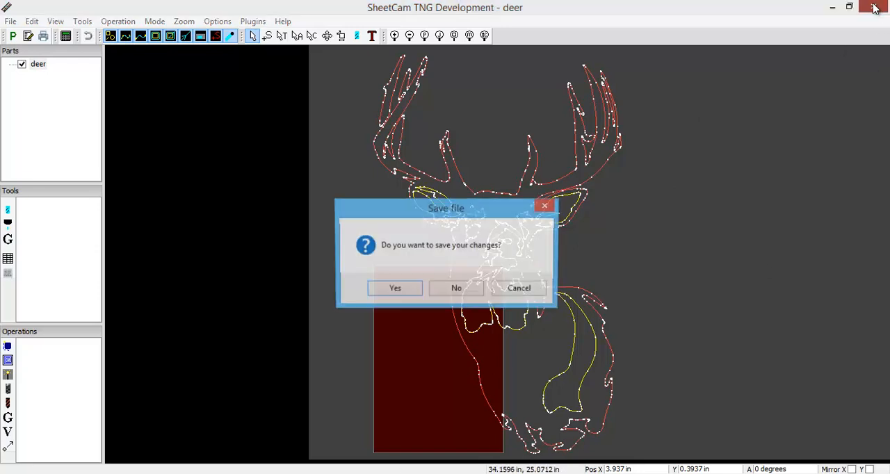
click(454, 293)
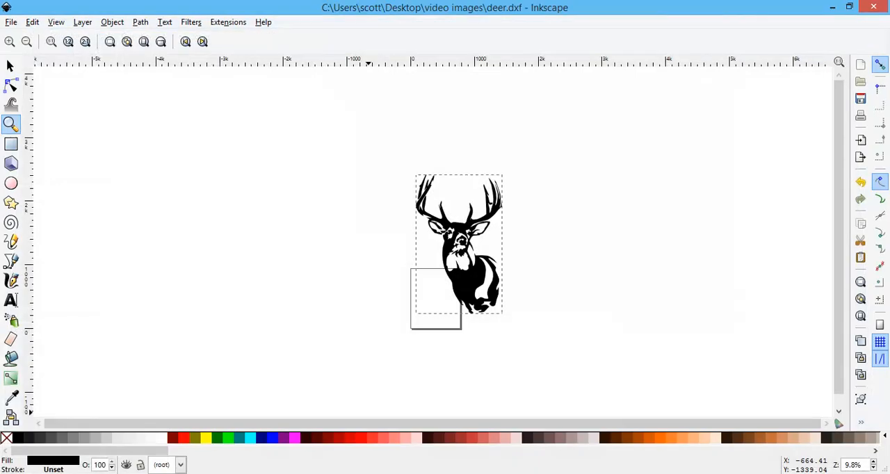